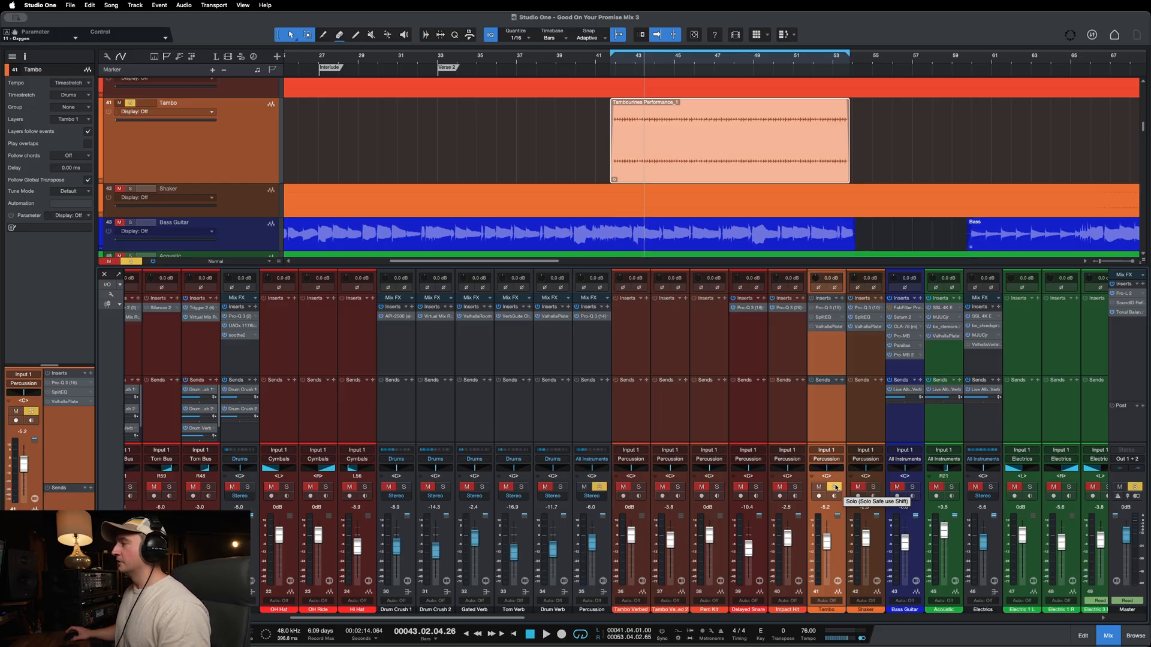
Step: Take the Tambo track out of solo and audition it in the full mix from the start of its event
click(836, 488)
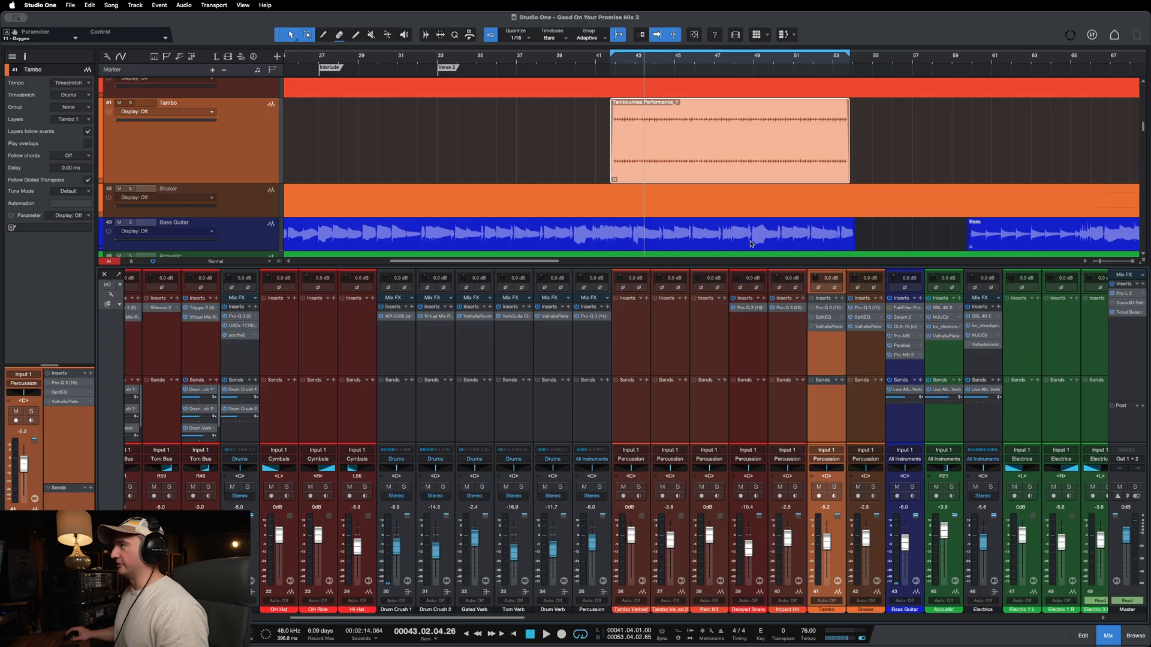
click(705, 168)
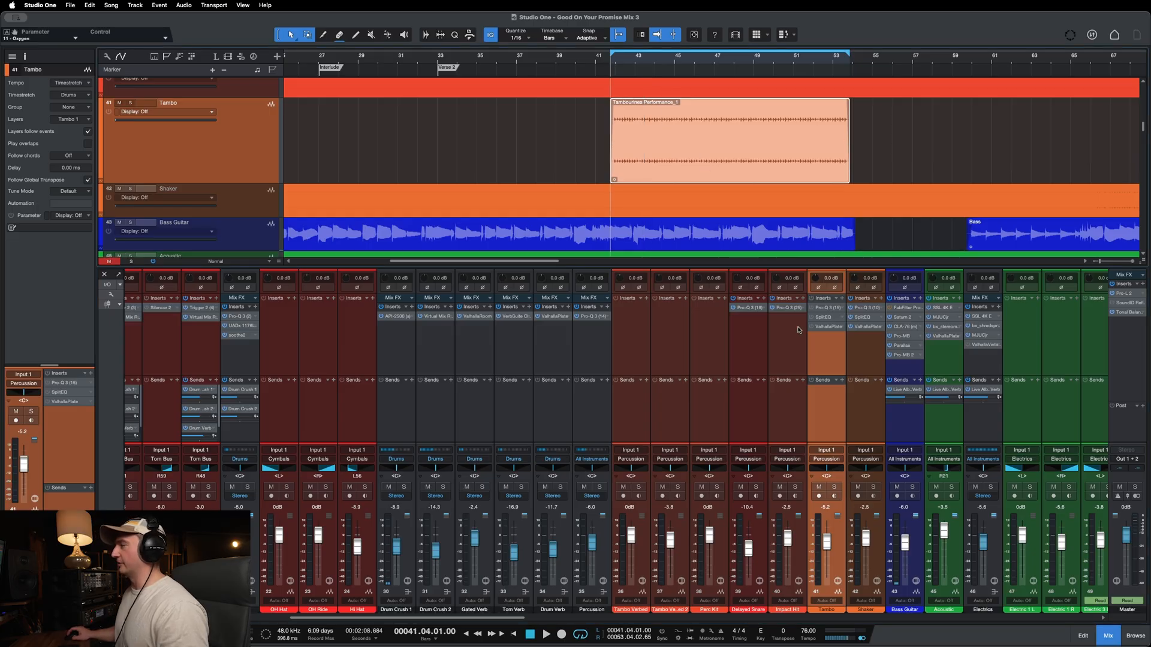
key(space)
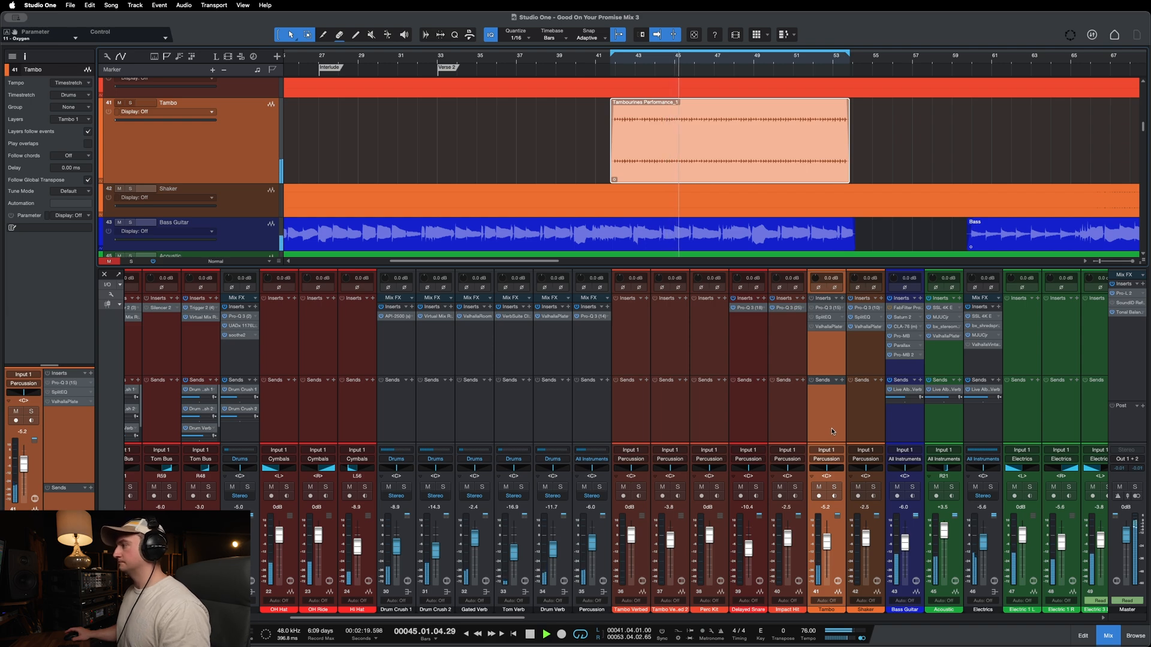
key(space)
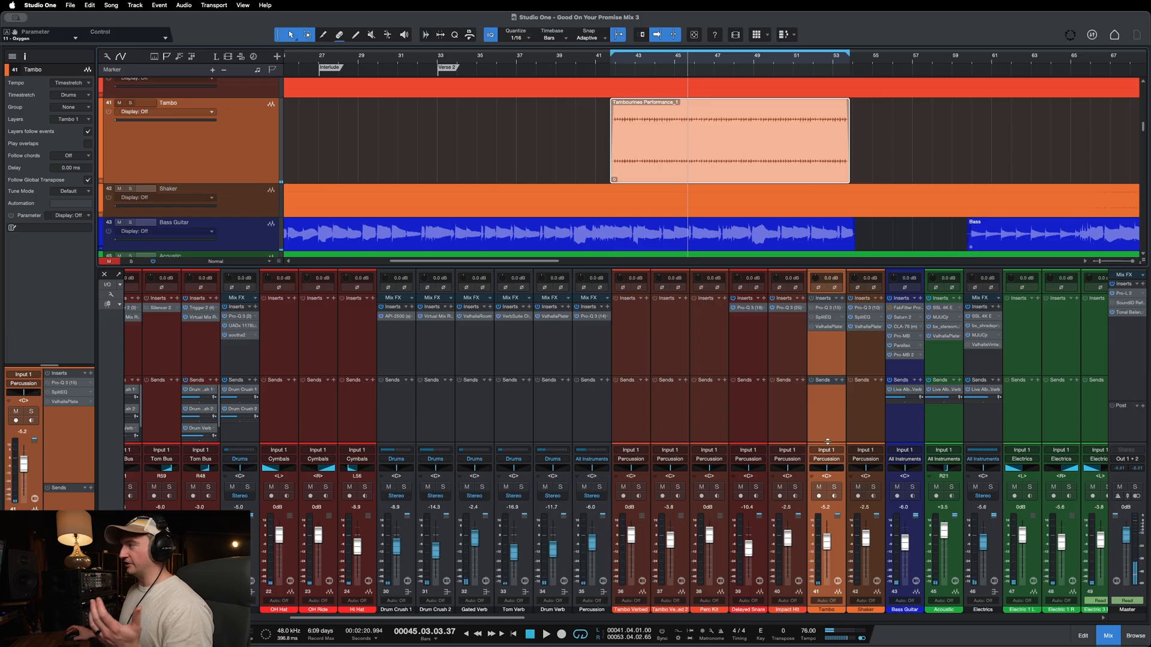
Step: In the Tambo track's Pro-Q 3, boost the two high-shelf bands near 10 kHz to about +3.23 dB and +5.23 dB
click(823, 309)
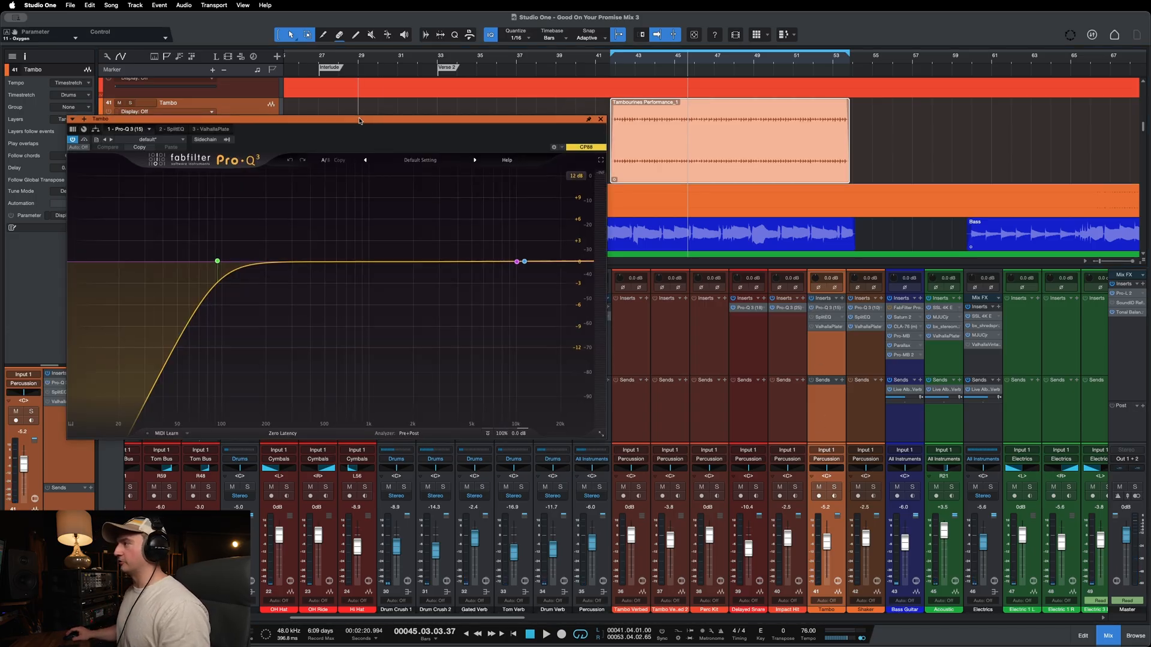
drag(354, 119, 636, 177)
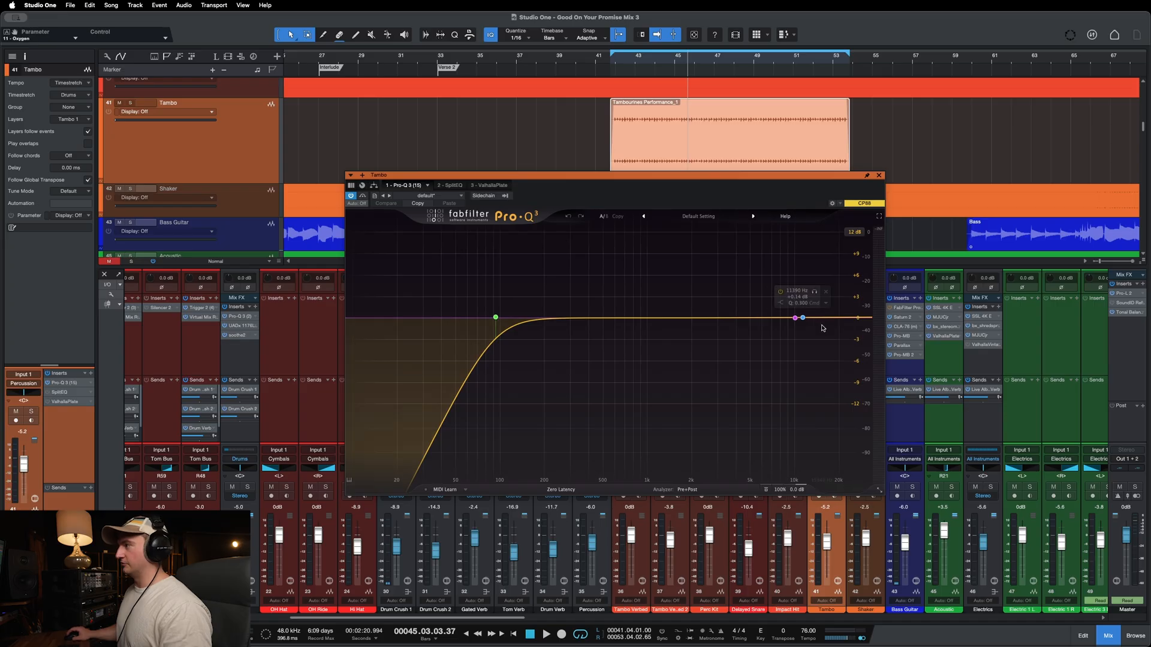
click(802, 319)
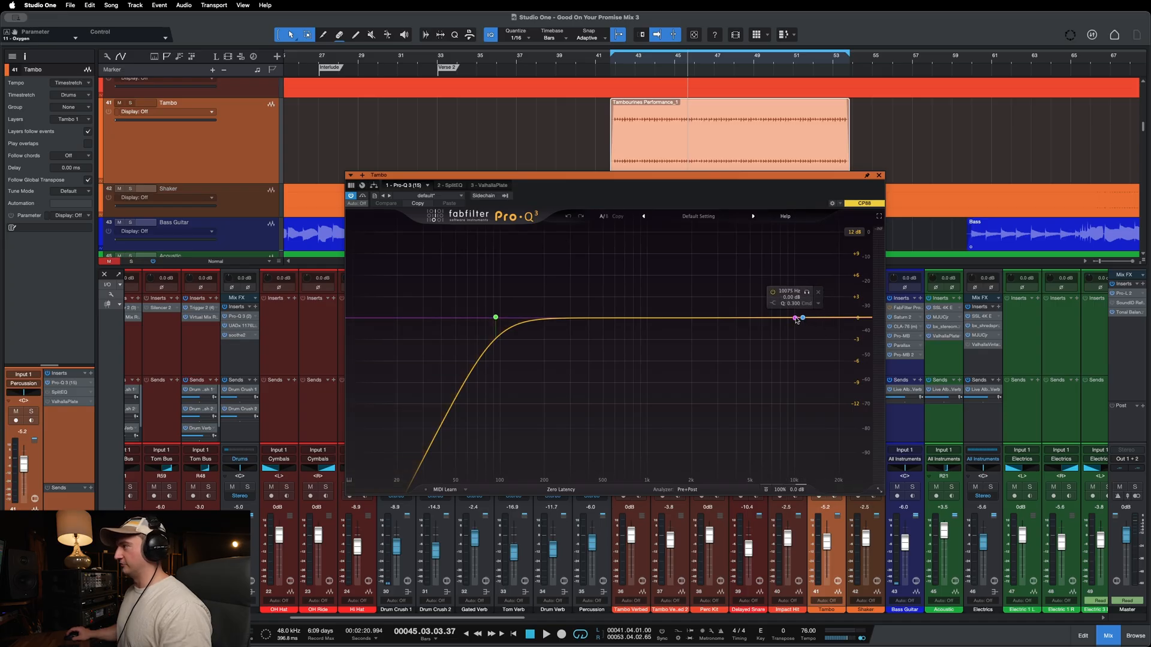
drag(803, 318, 782, 277)
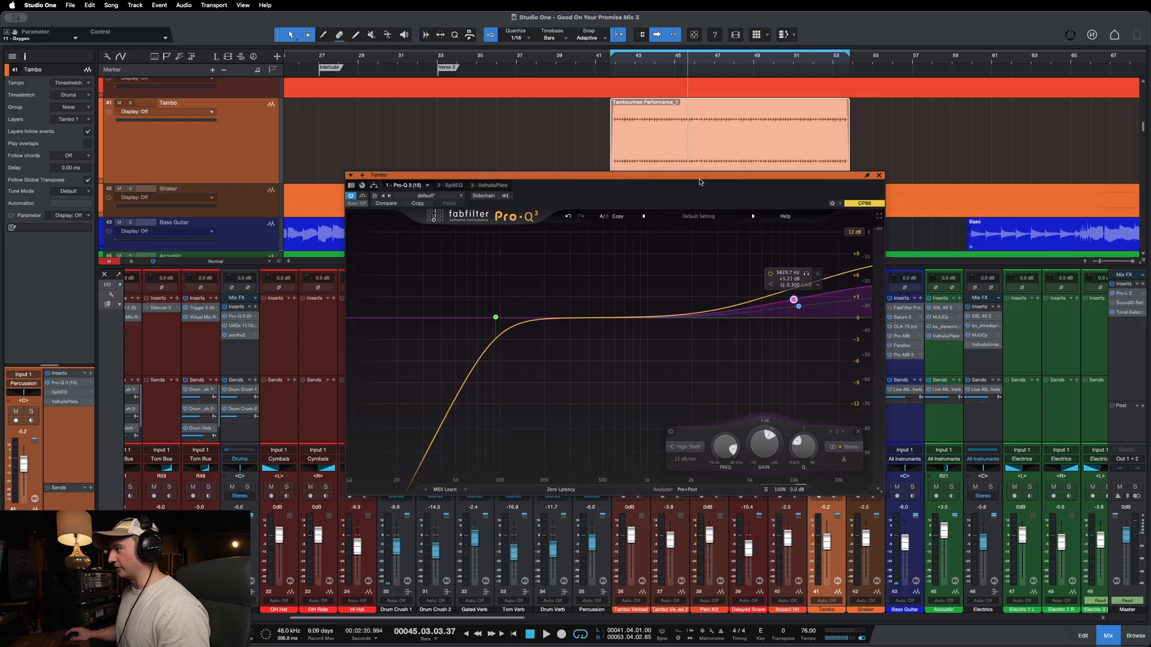
Step: Play the tambourine section in the full mix to hear the high-shelf boost
click(625, 57)
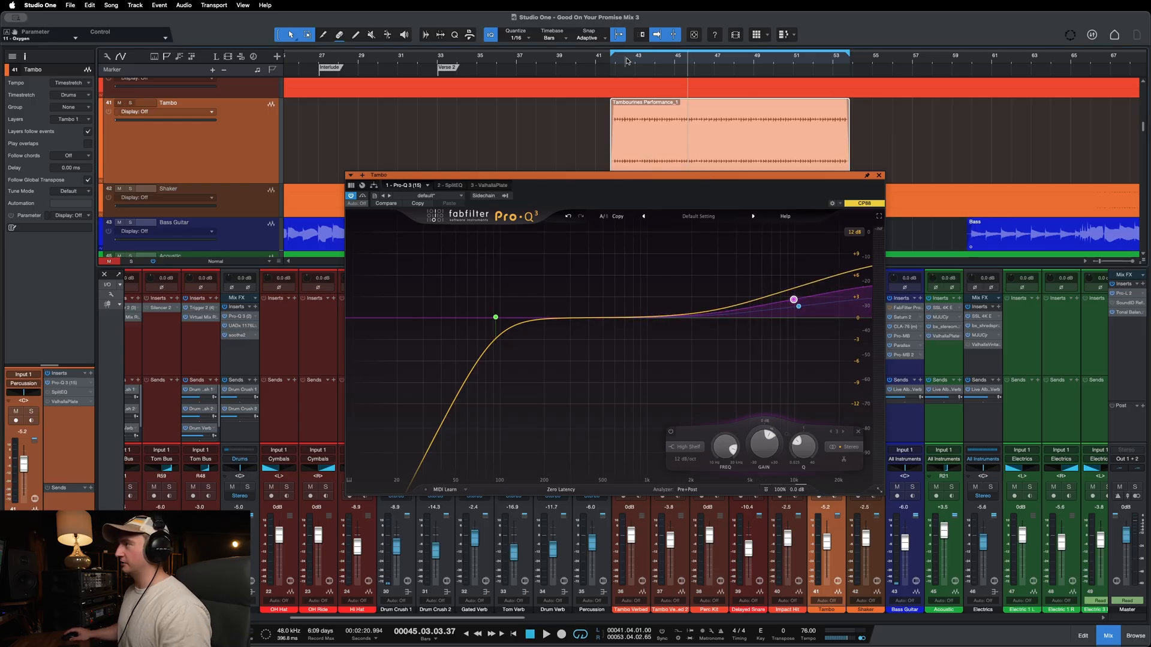
key(space)
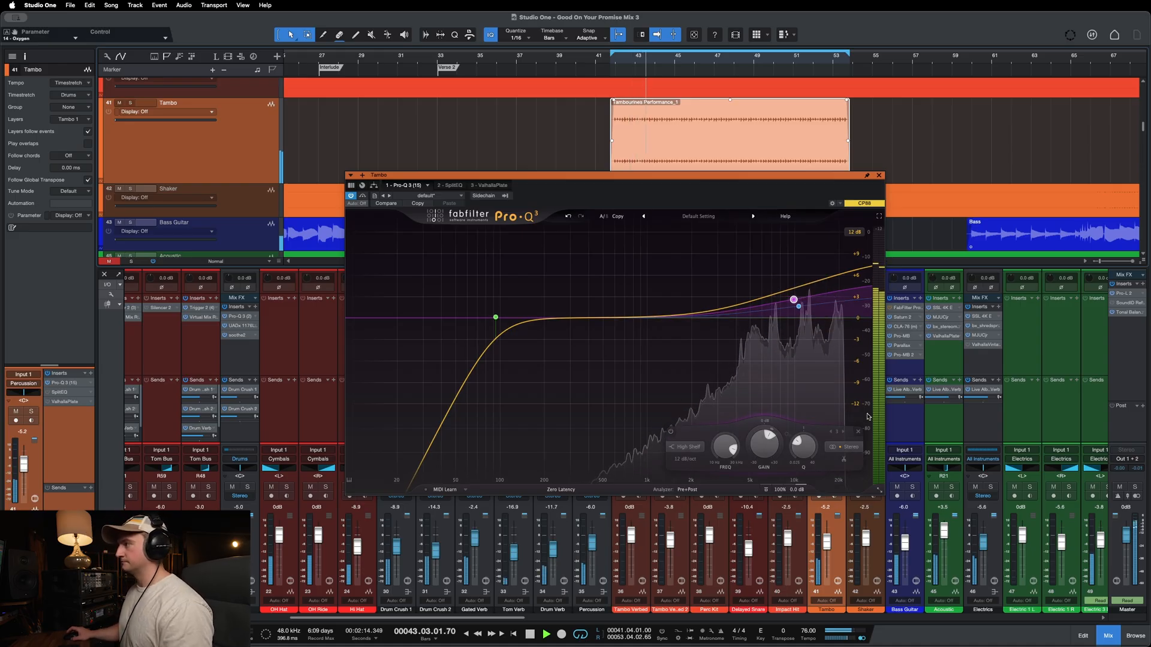
key(space)
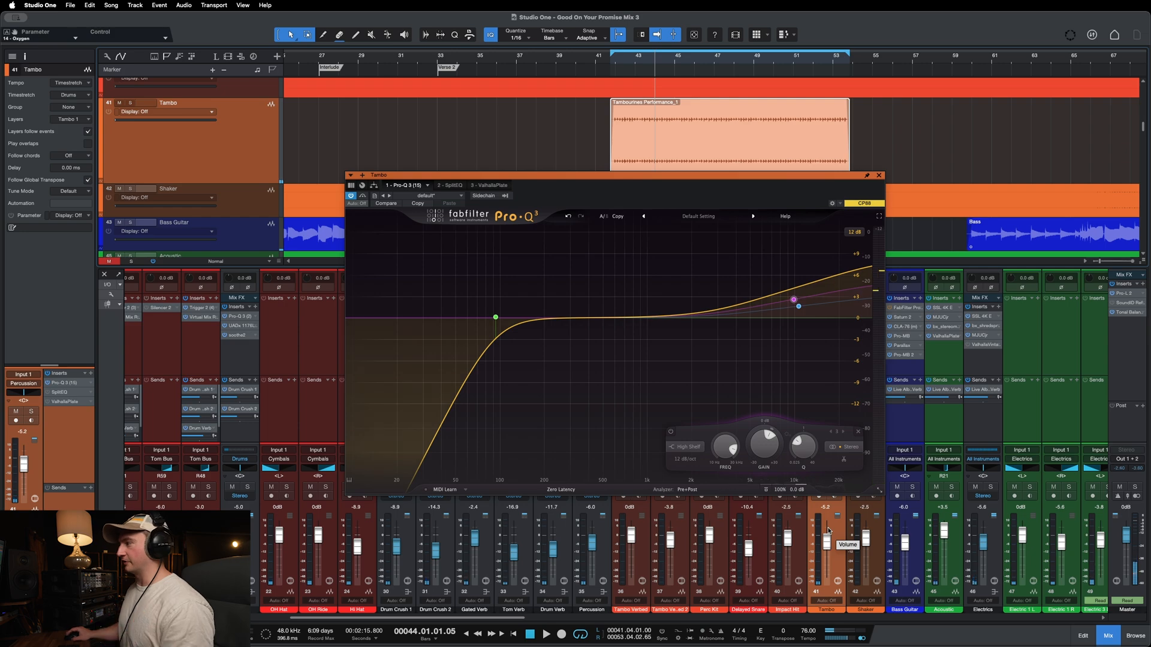
Step: Lower the Tambo track's volume to -9.6 dB while the full mix plays
key(space)
drag(828, 542, 828, 547)
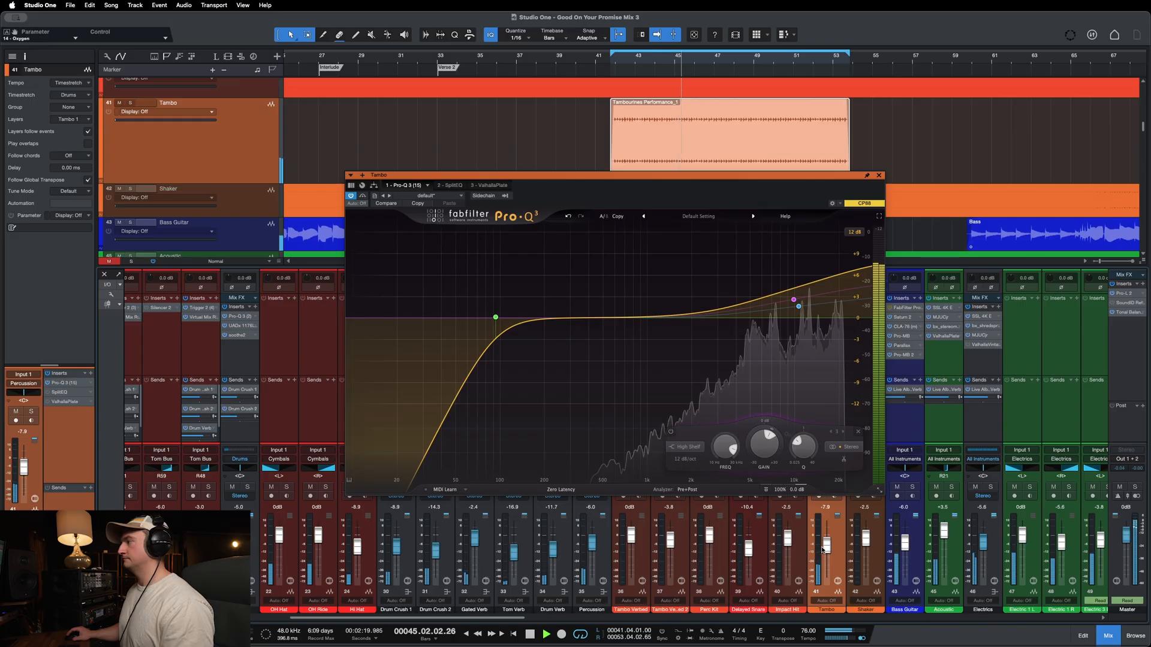
drag(824, 550, 829, 549)
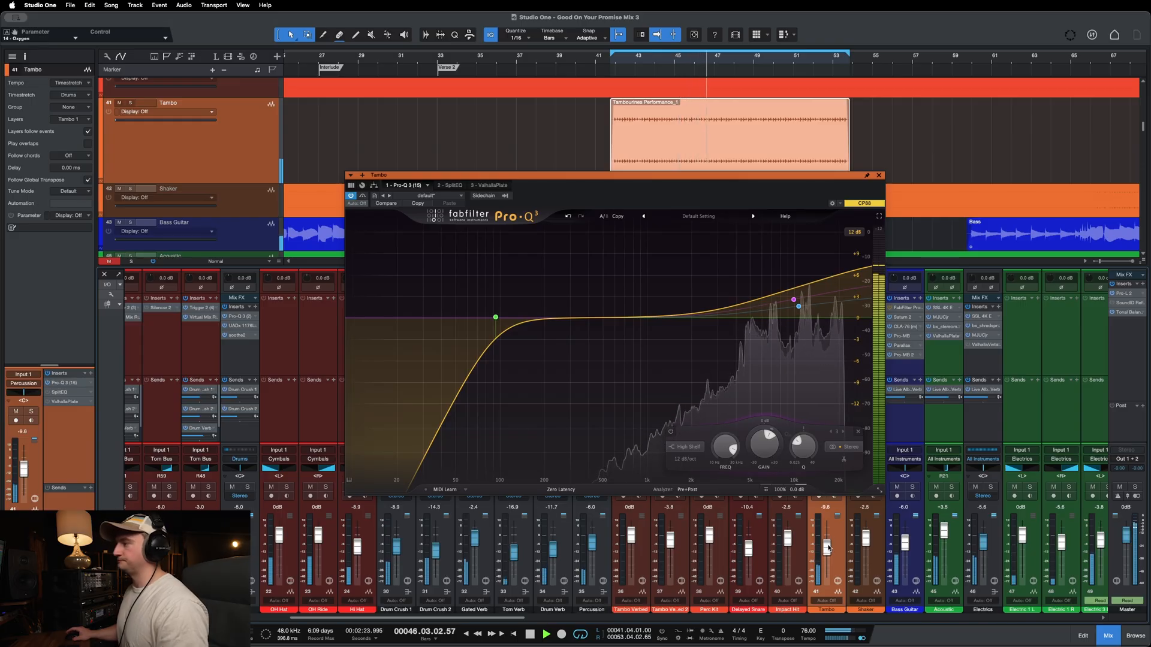
key(space)
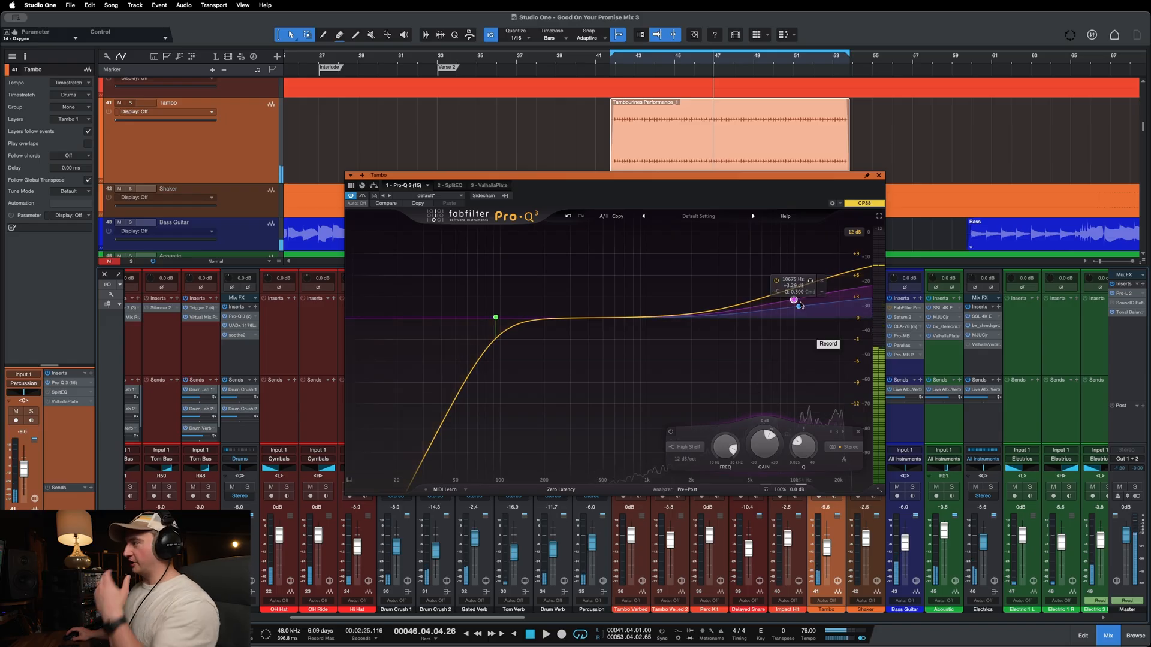
Step: Bring both high-shelf bands in Pro-Q 3 back to about 0 dB, disable them, and close the EQ
drag(798, 307, 802, 321)
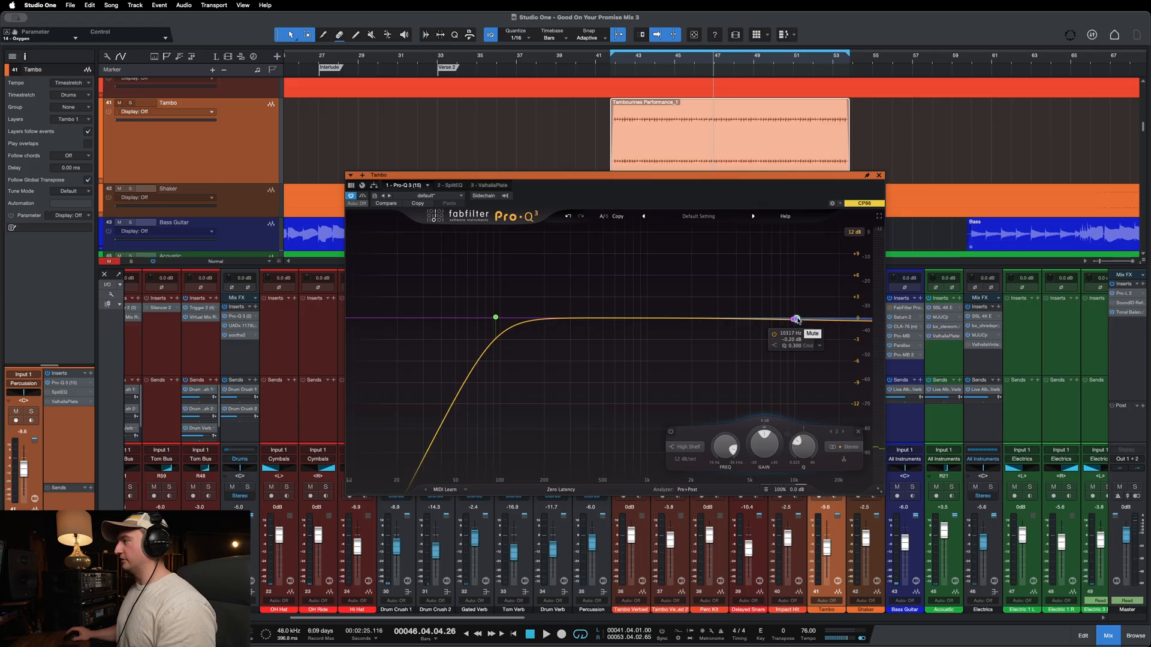
right_click(797, 319)
click(802, 327)
right_click(793, 321)
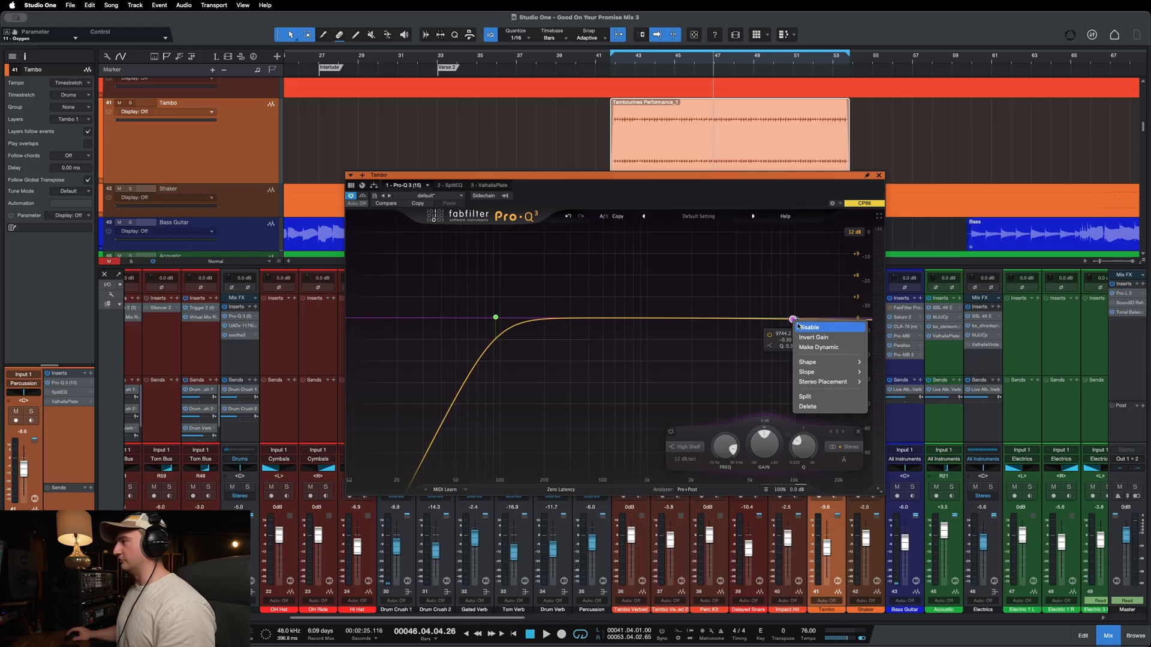
click(800, 326)
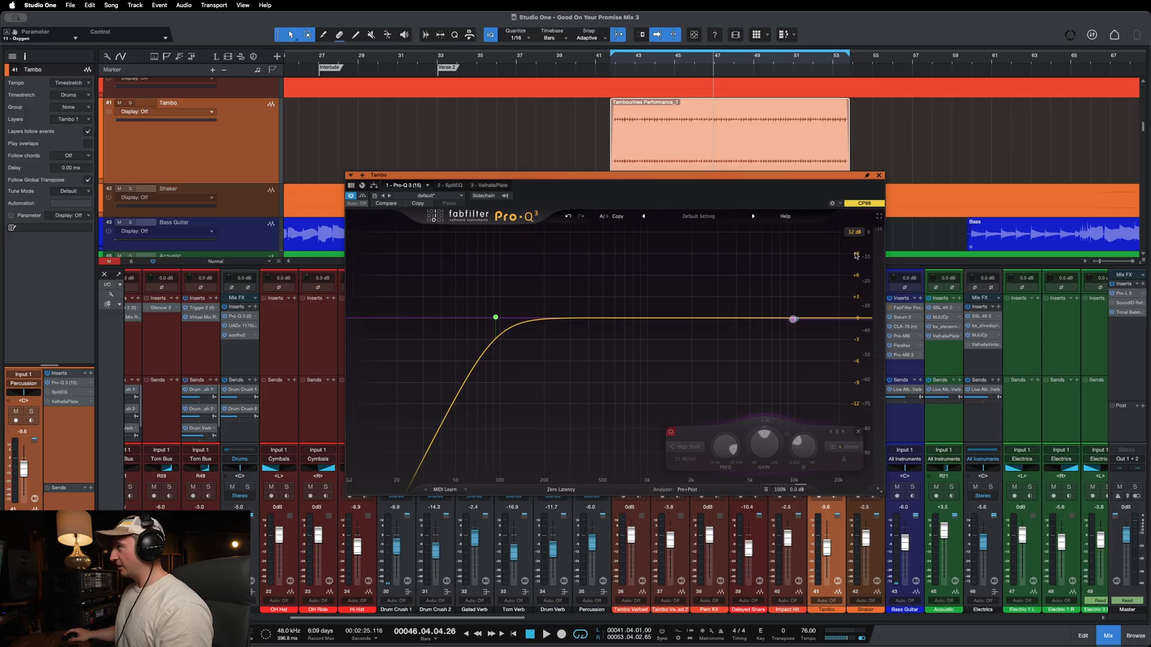
click(879, 176)
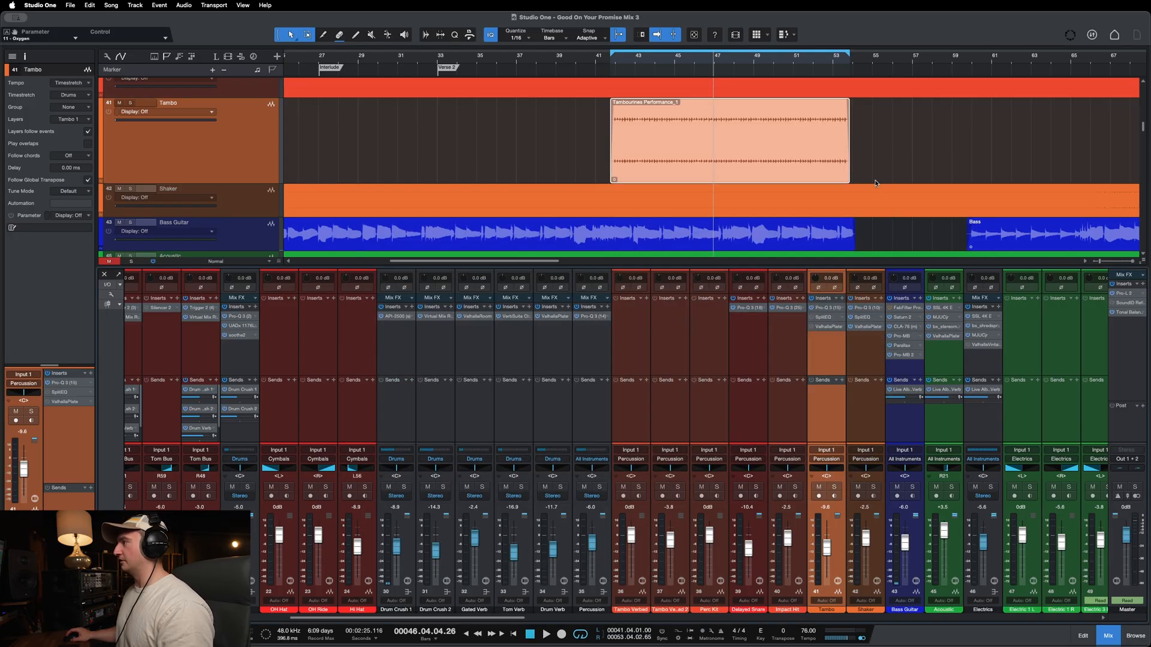
Step: Open SplitEQ on the Tambo track and reset its transient output gain to 0.0 dB
click(823, 318)
drag(873, 268, 656, 164)
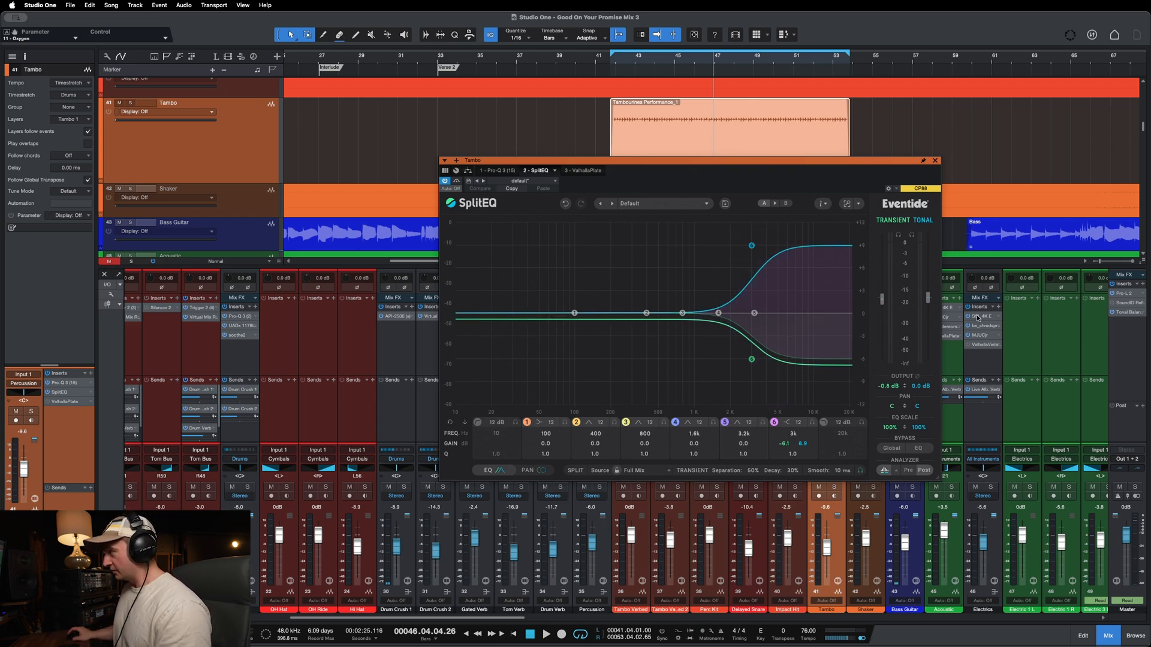
double_click(889, 385)
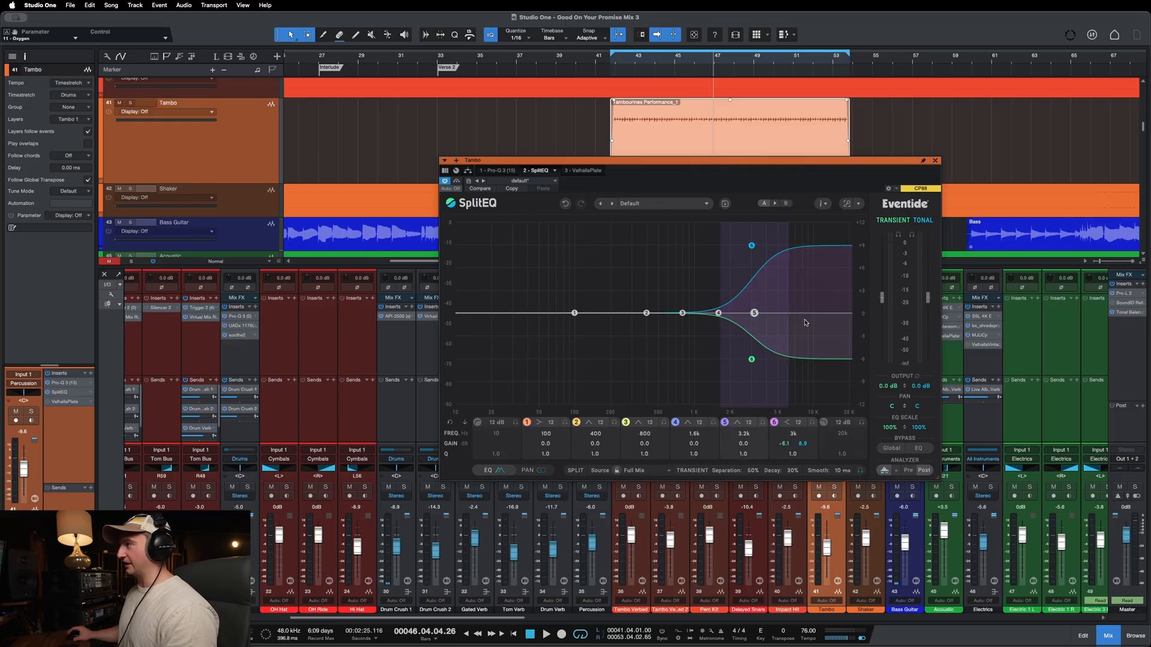
Step: Solo the Tambo track and compare its sound with SplitEQ bypassed and active during playback
drag(773, 184, 702, 236)
click(616, 58)
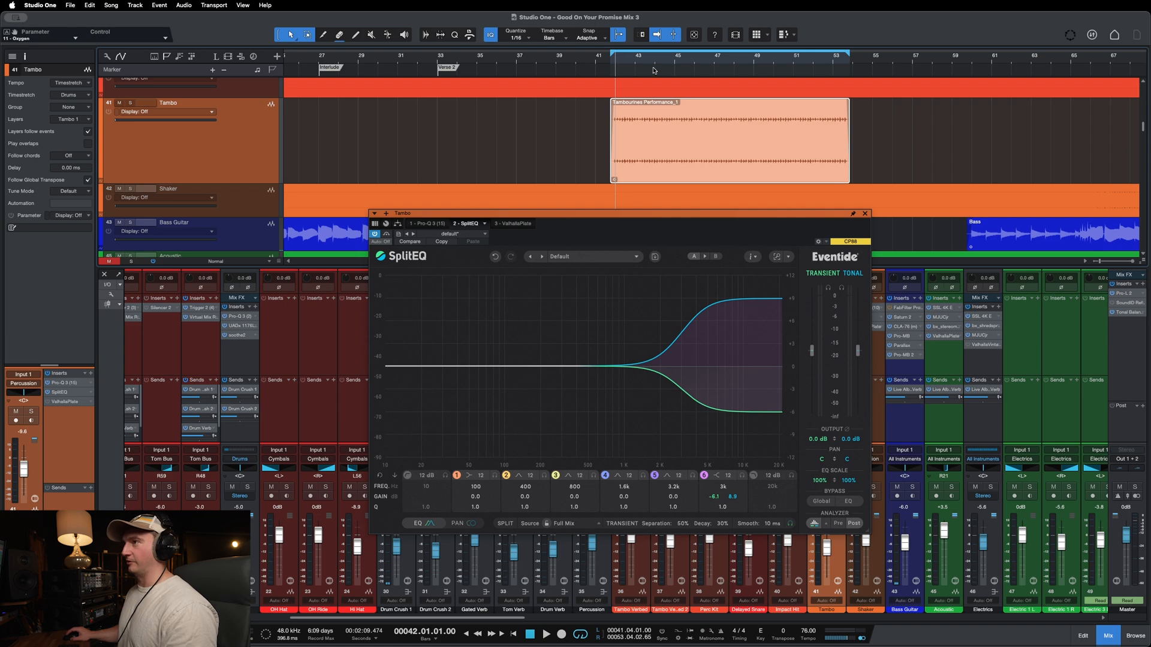
key(s)
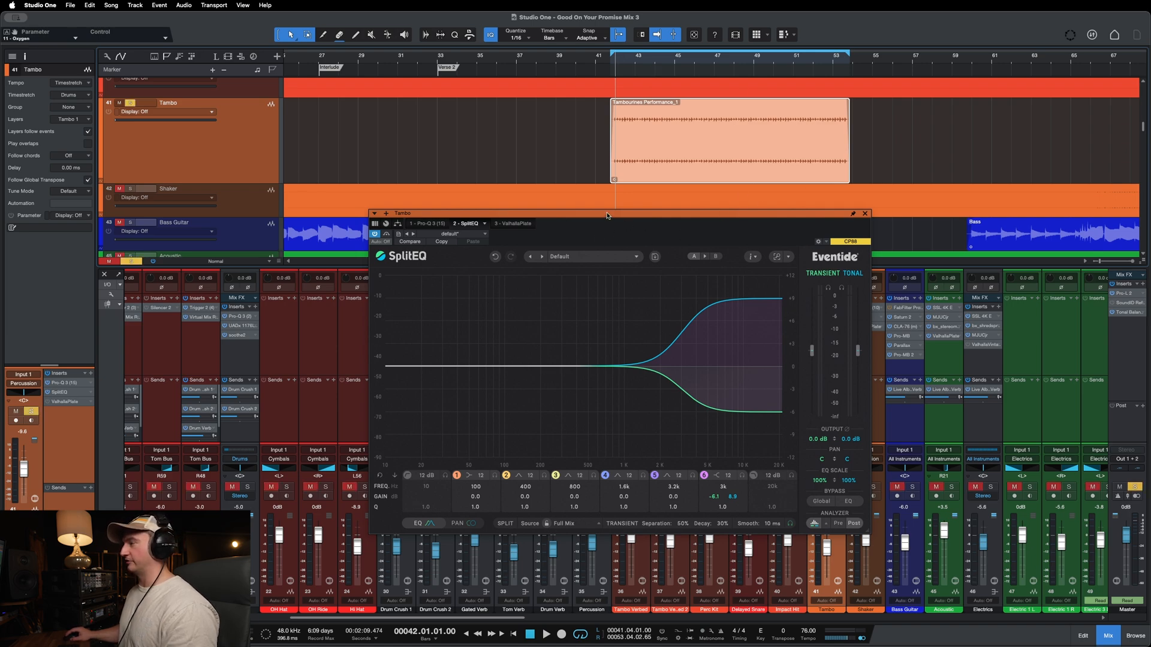
drag(607, 216, 630, 217)
key(space)
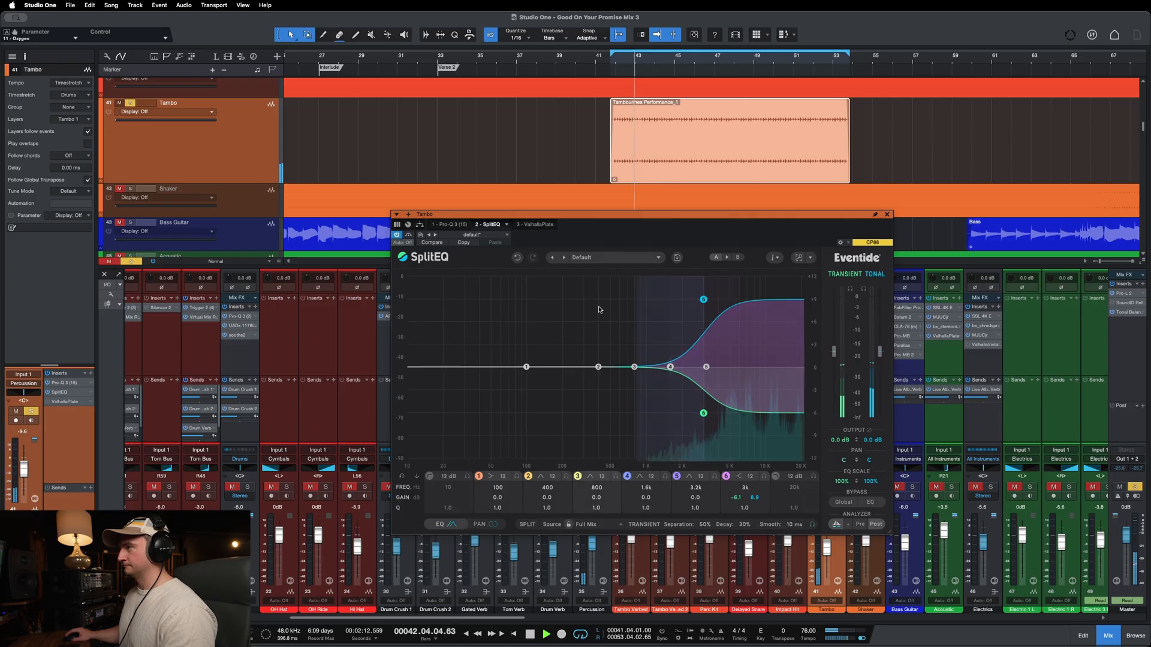
click(409, 234)
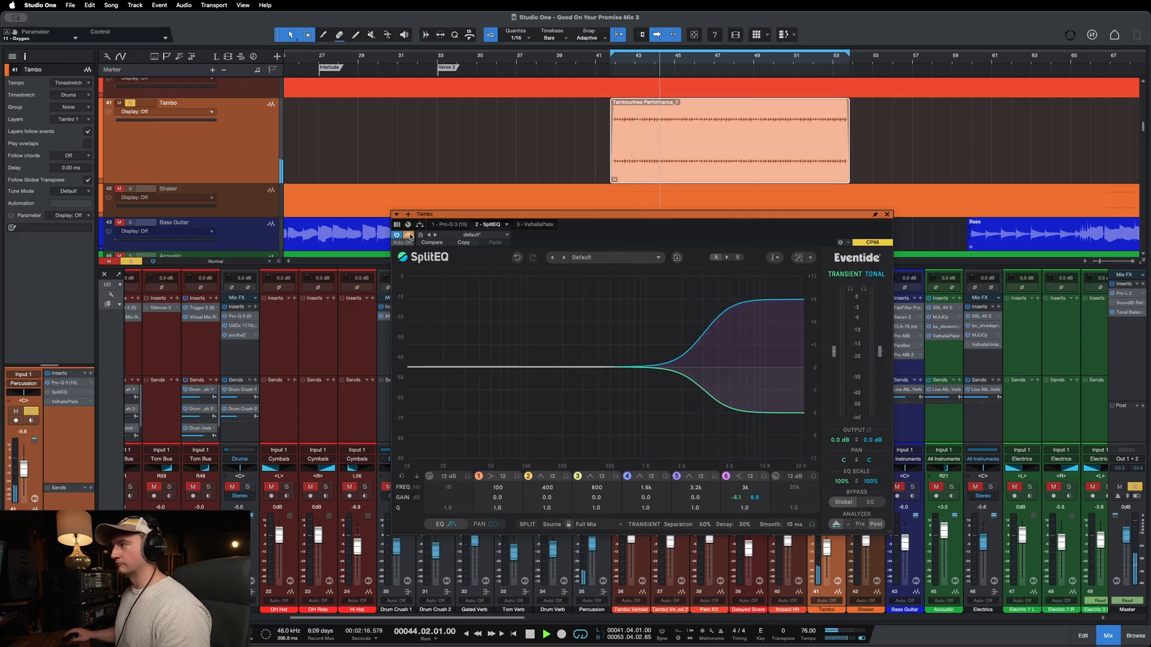
click(409, 235)
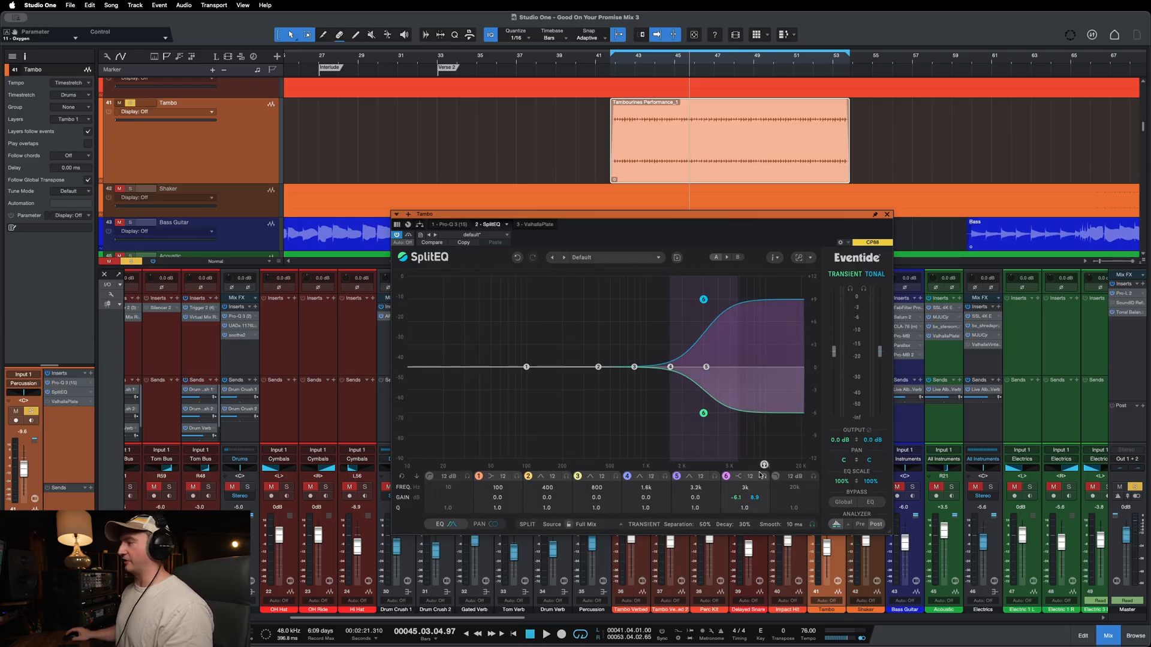
Step: Return the playhead to the start of the tambourine event and set the Tambo track's volume to -5.8 dB
drag(808, 213, 673, 176)
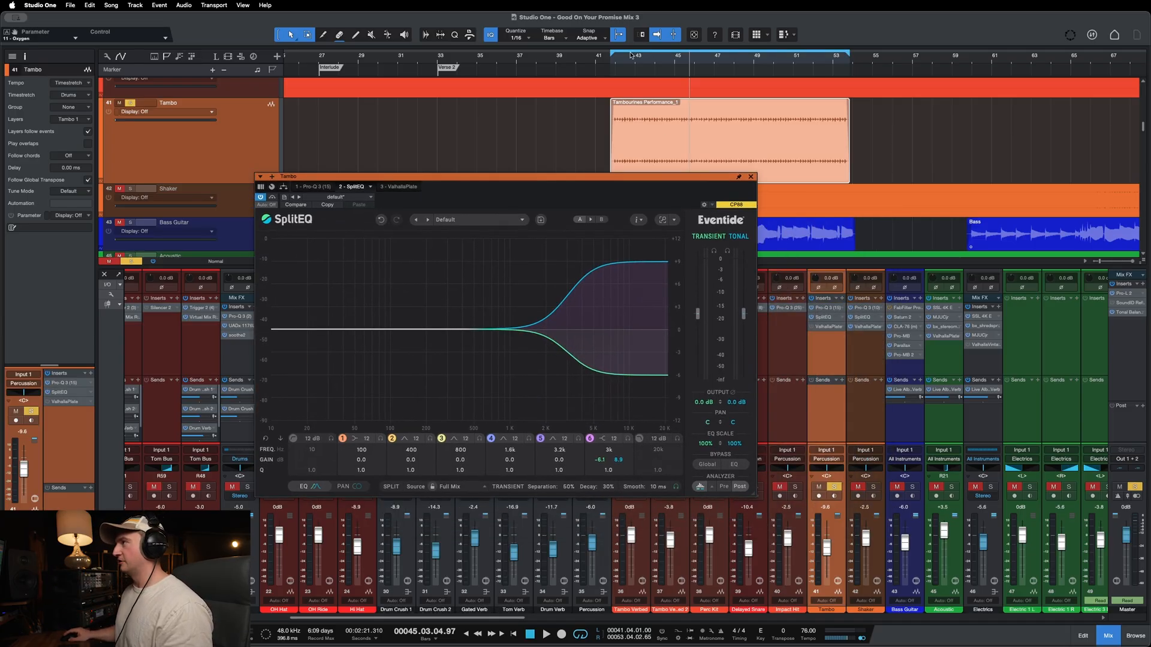
click(620, 56)
drag(825, 531, 825, 543)
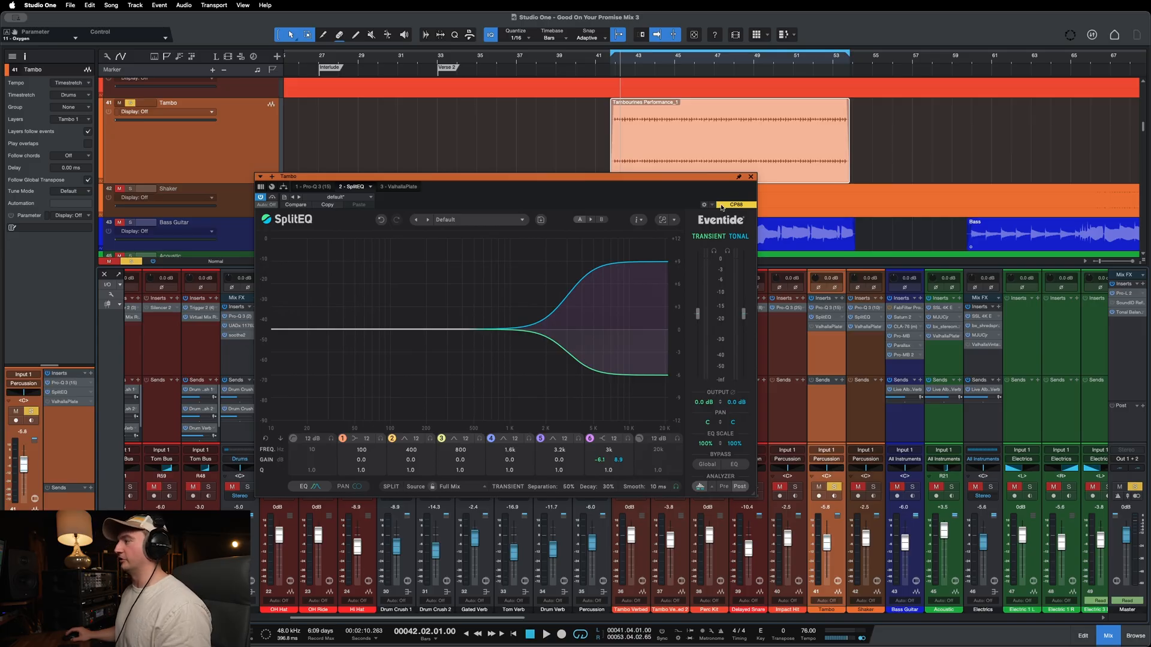
Step: Unsolo the Tambo track, compare SplitEQ bypassed and active in the full mix, then stop playback and close the plugin
key(s)
key(space)
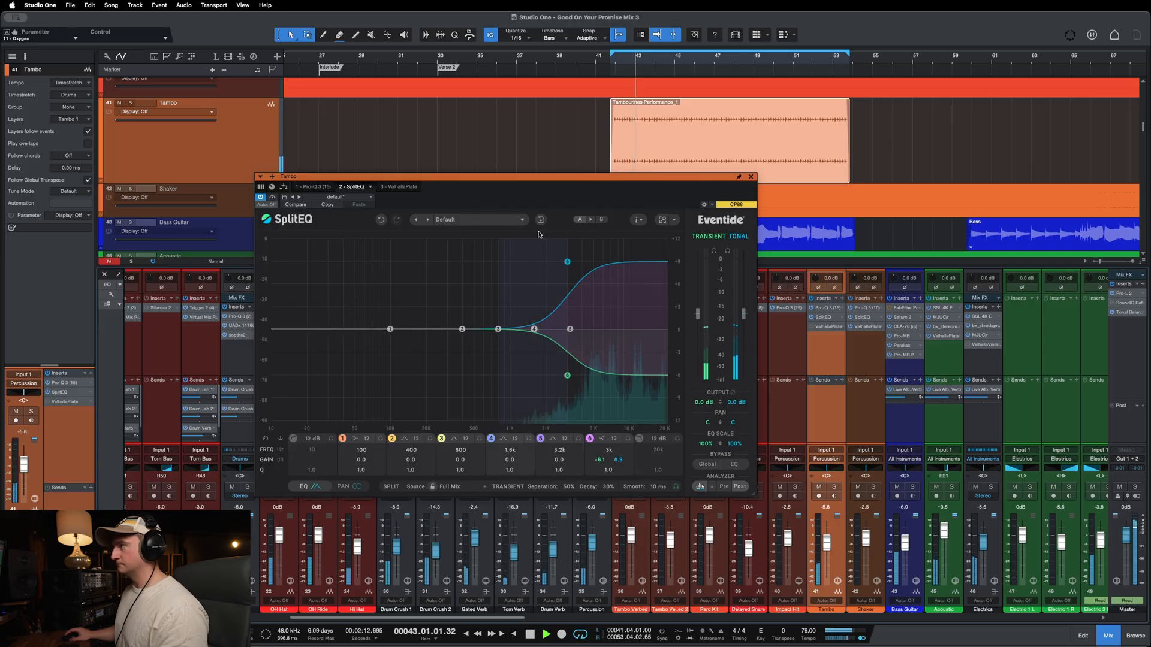
click(273, 198)
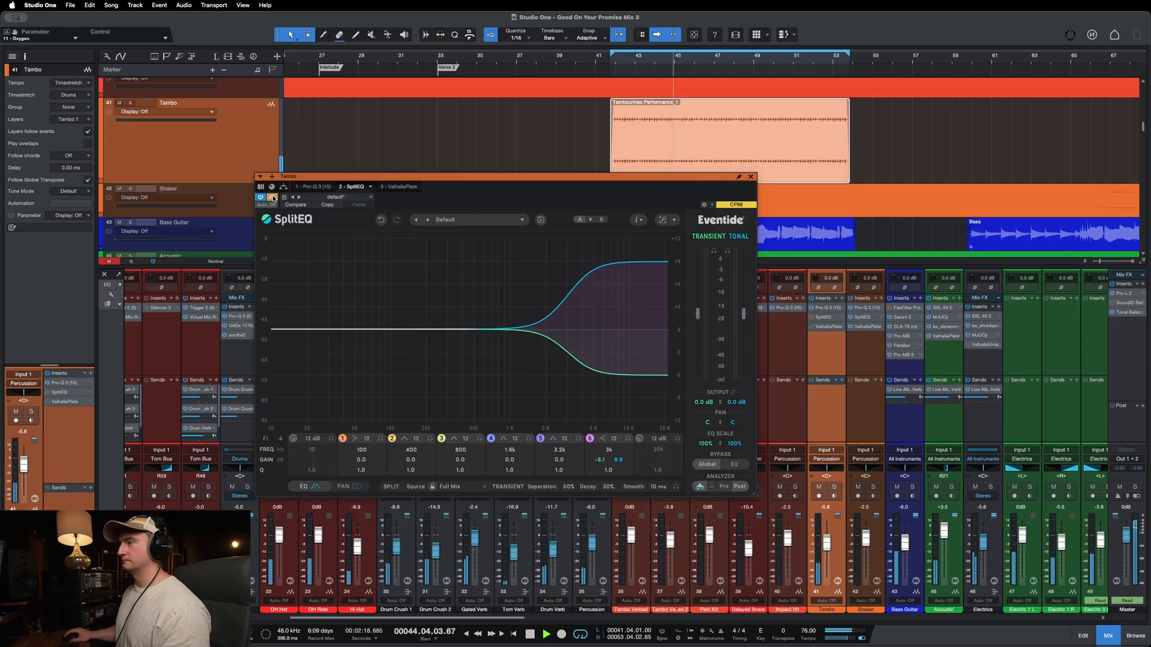
click(273, 197)
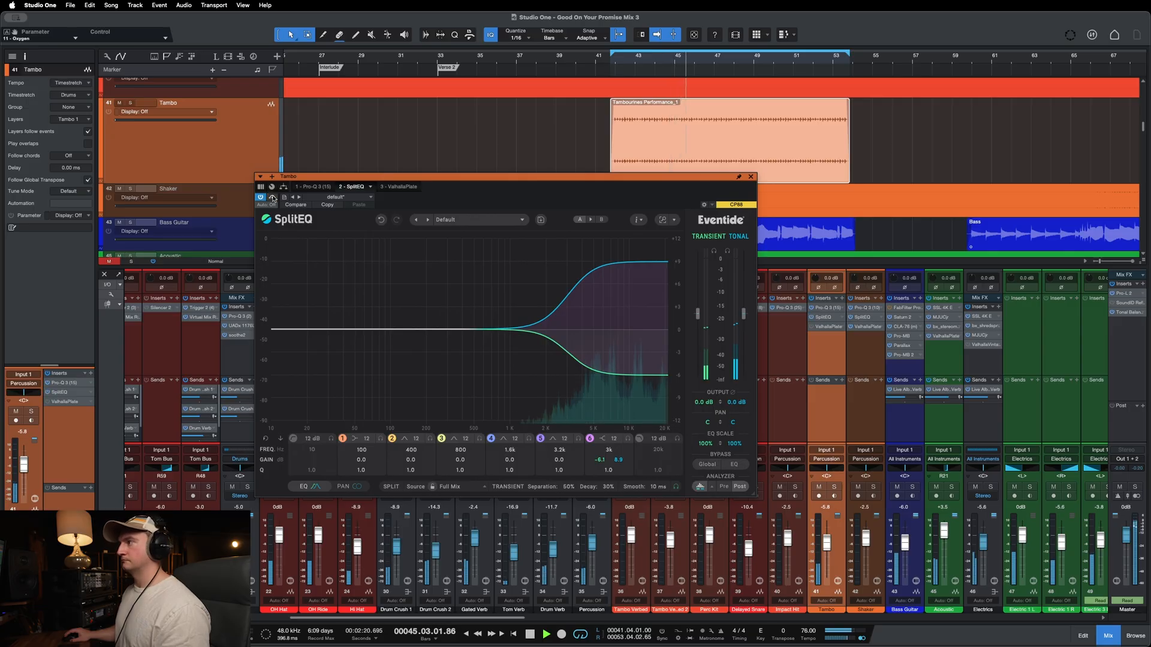
drag(490, 171, 577, 227)
drag(745, 234, 730, 230)
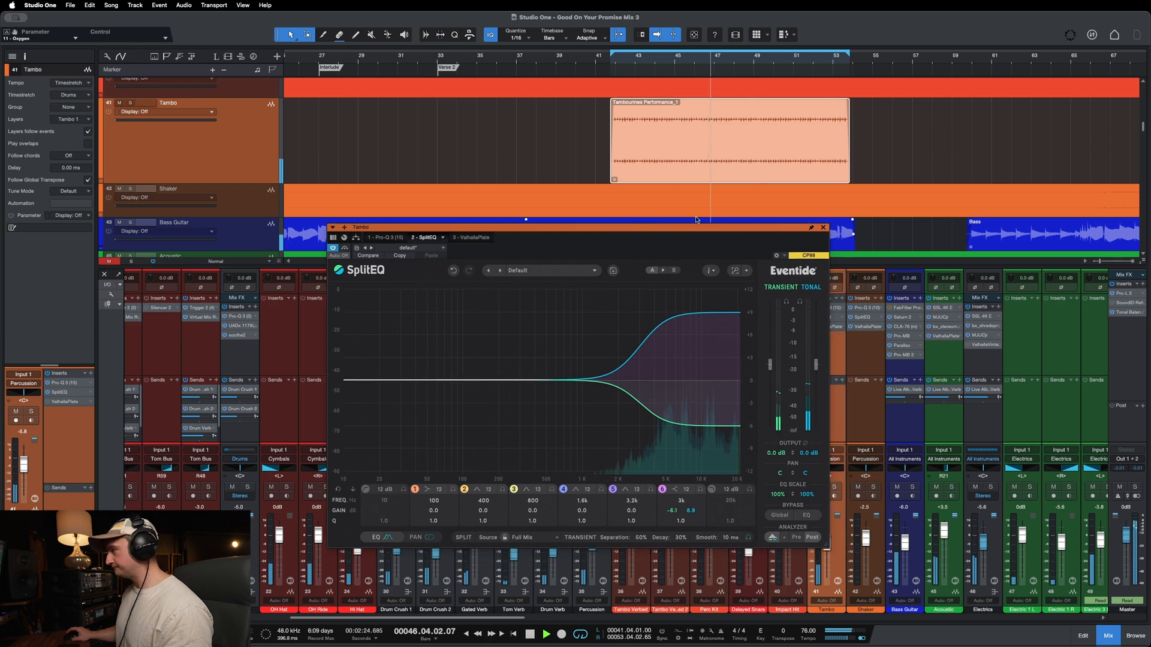
key(space)
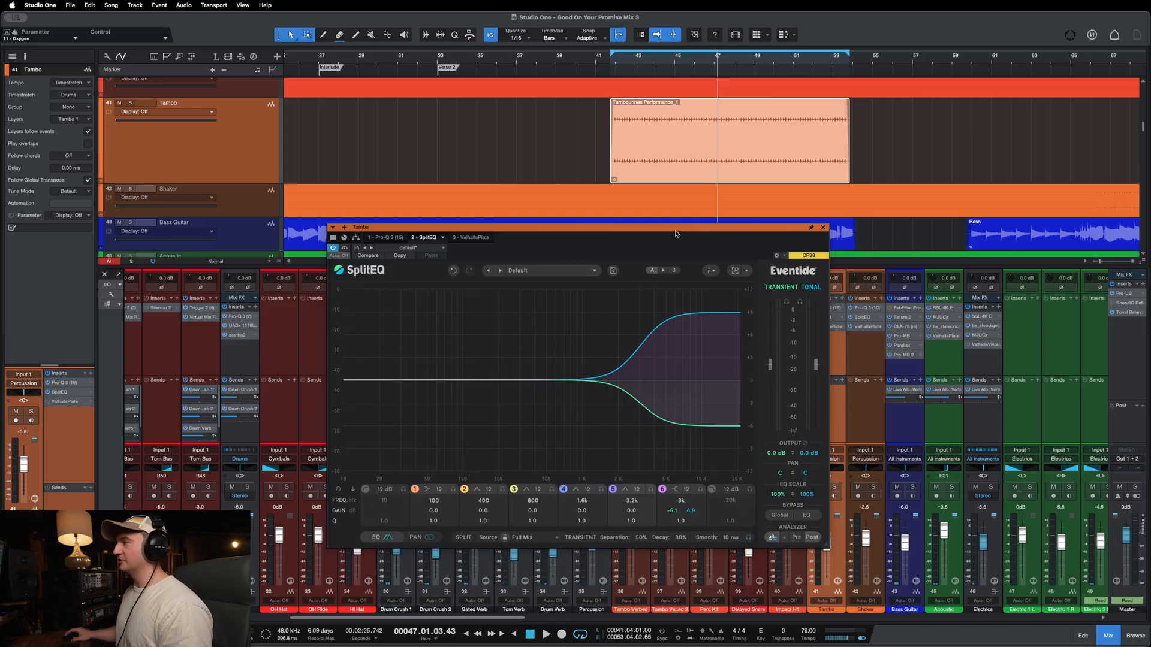
drag(677, 233, 670, 230)
click(814, 222)
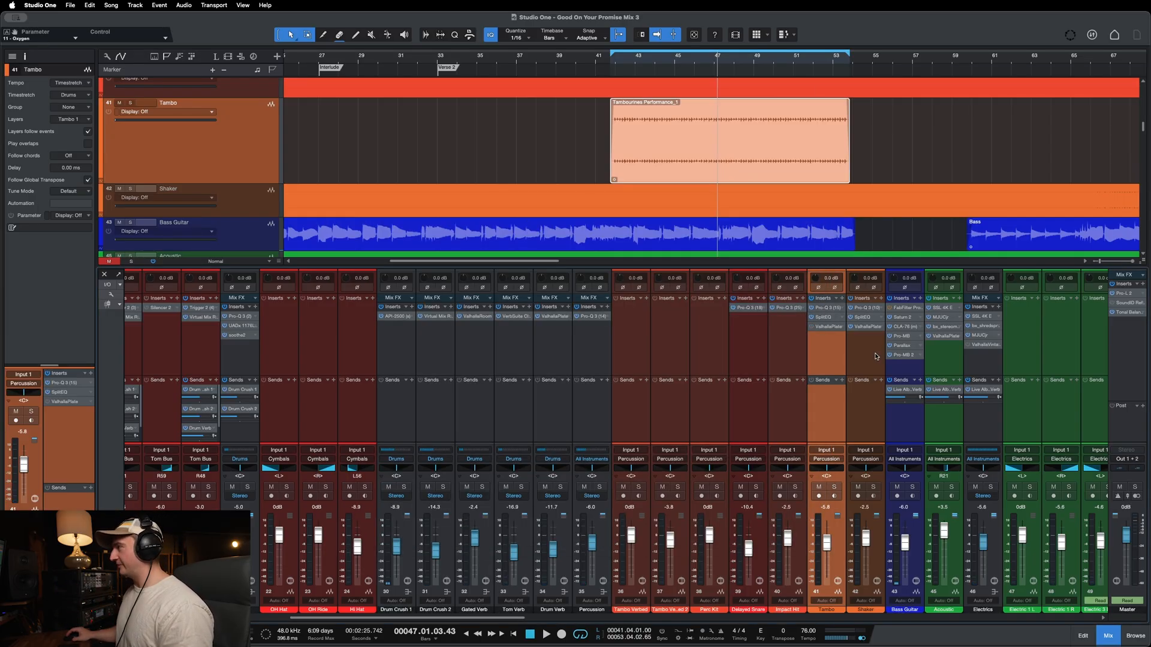
Step: Open the ValhallaPlate reverb on the Tambo track and move its window clear of the track list
click(821, 328)
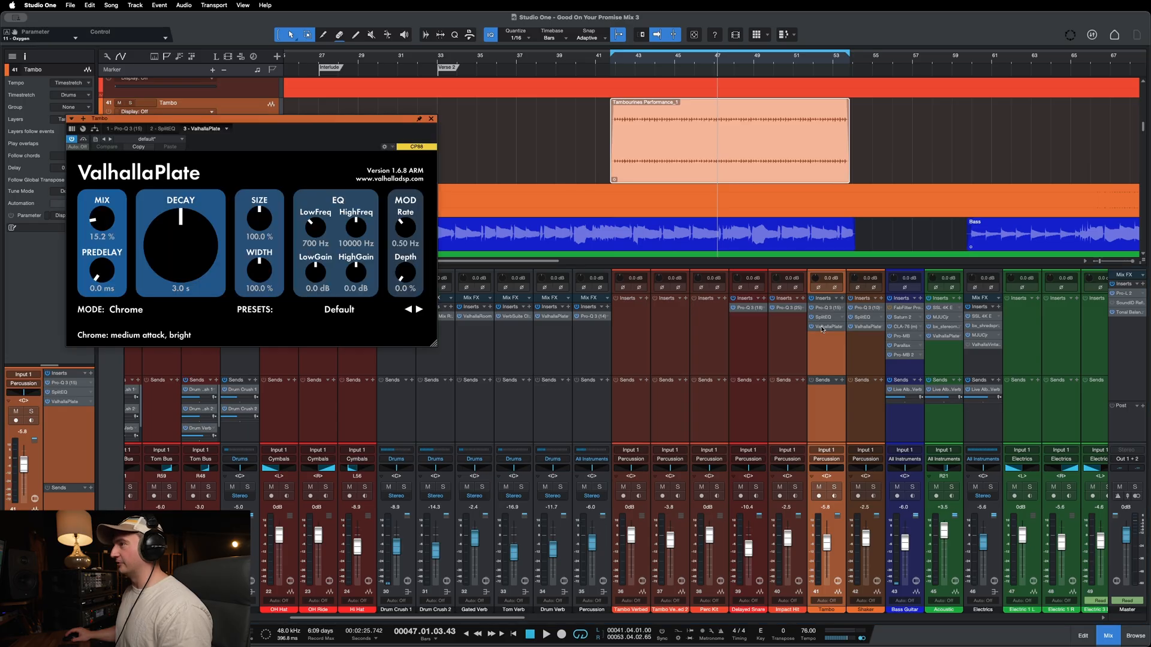
drag(278, 125, 583, 207)
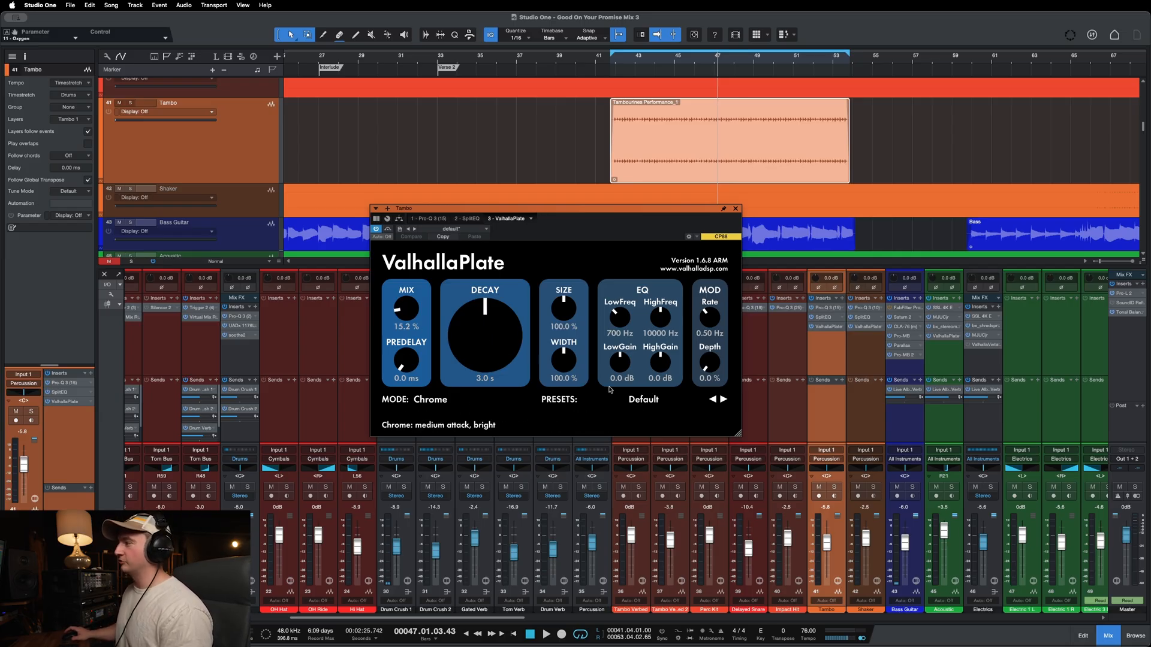
Step: Solo the Tambo track to compare ValhallaPlate bypassed and active during playback, closing the plugin and unsoloing the track at the end
key(s)
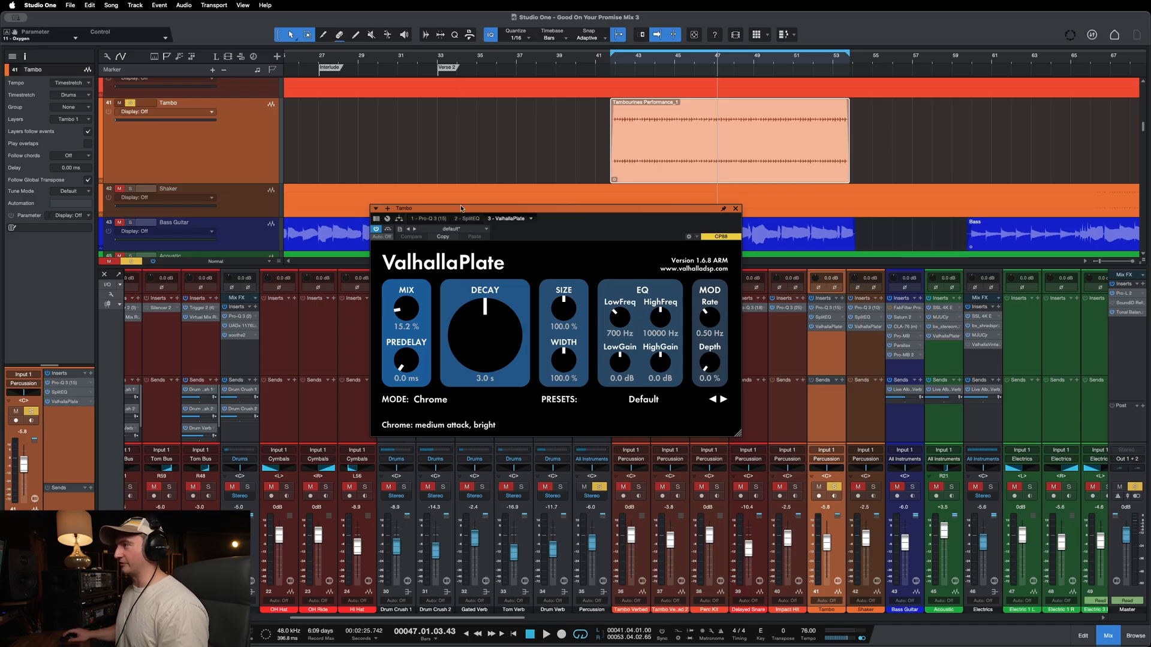
drag(463, 208, 445, 205)
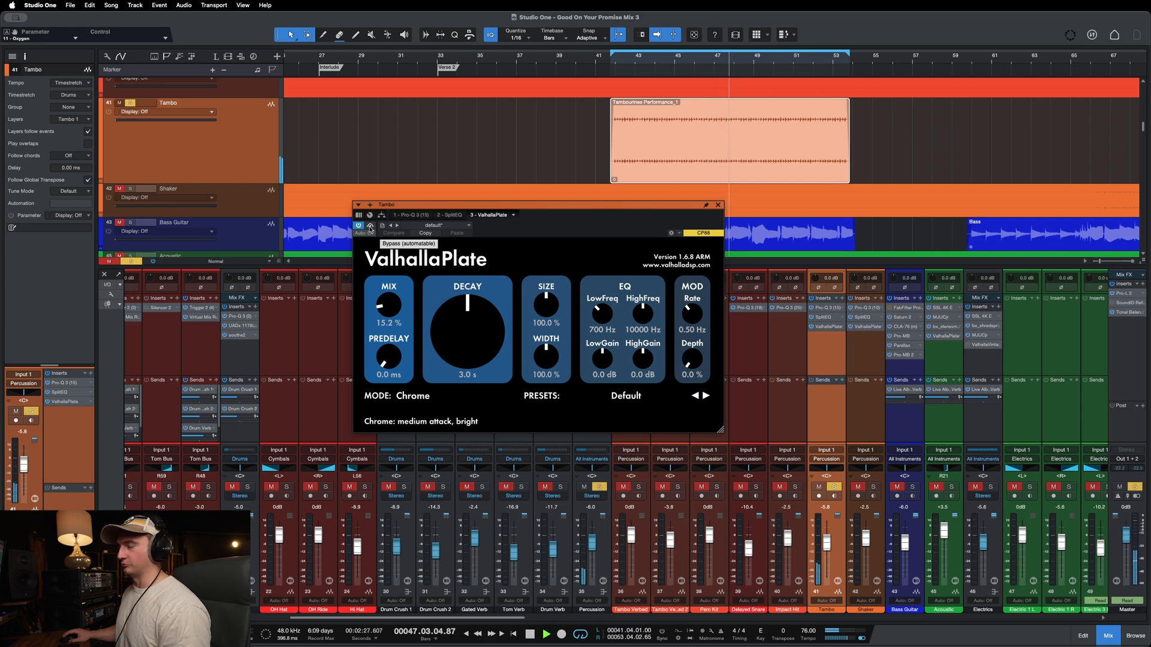
key(space)
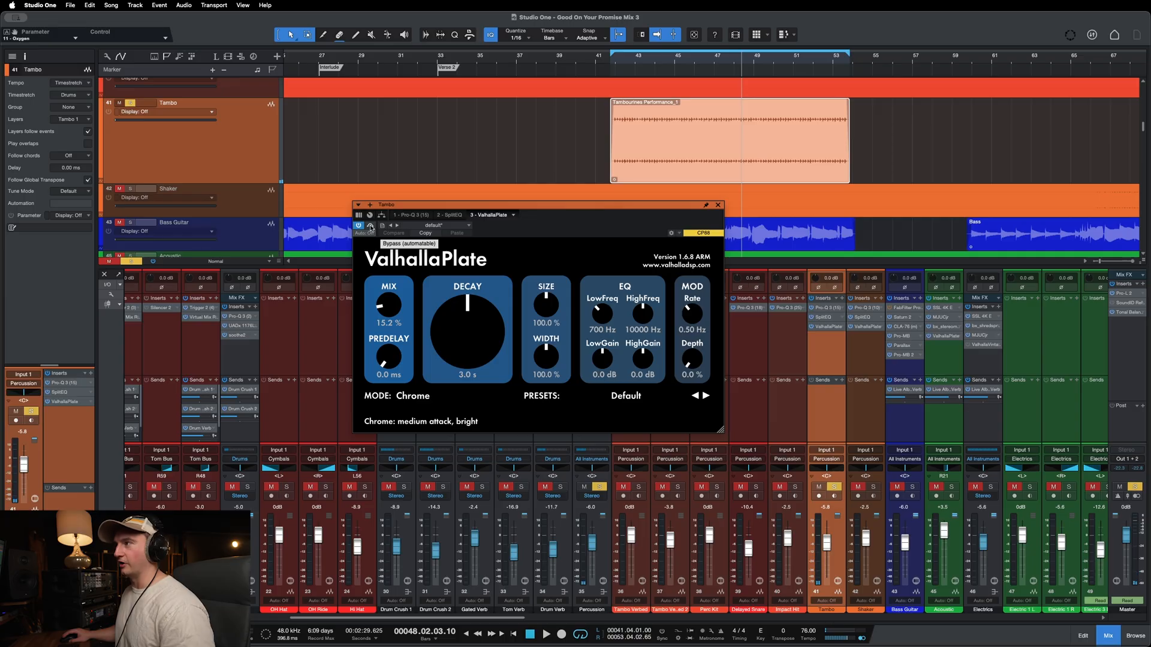
key(space)
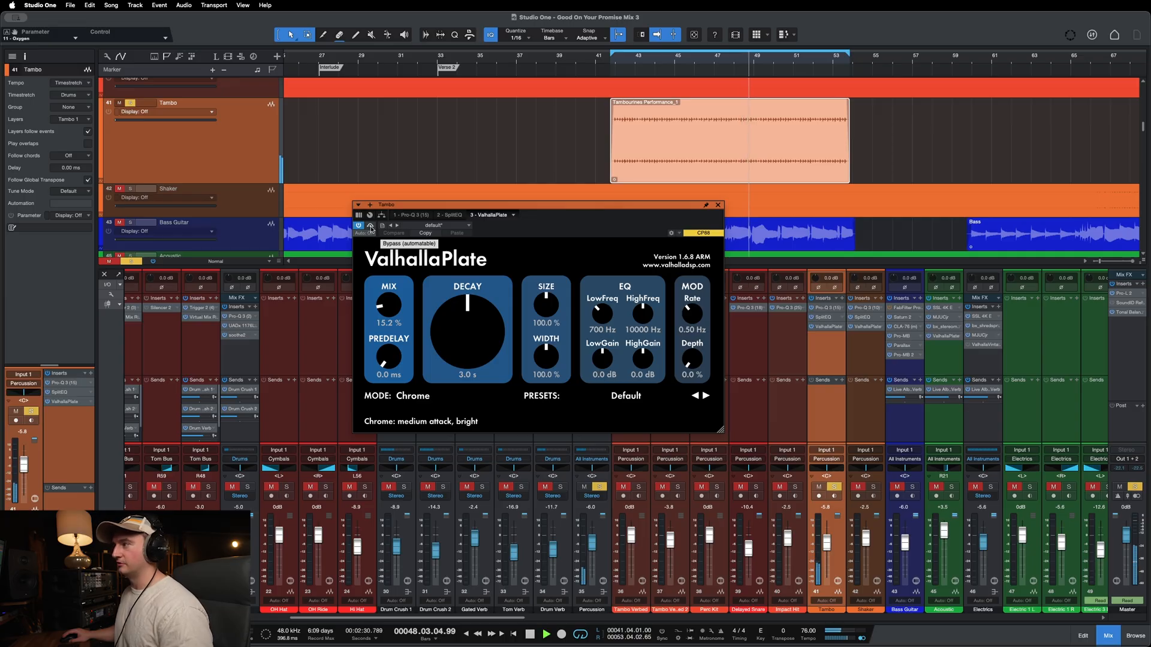
key(space)
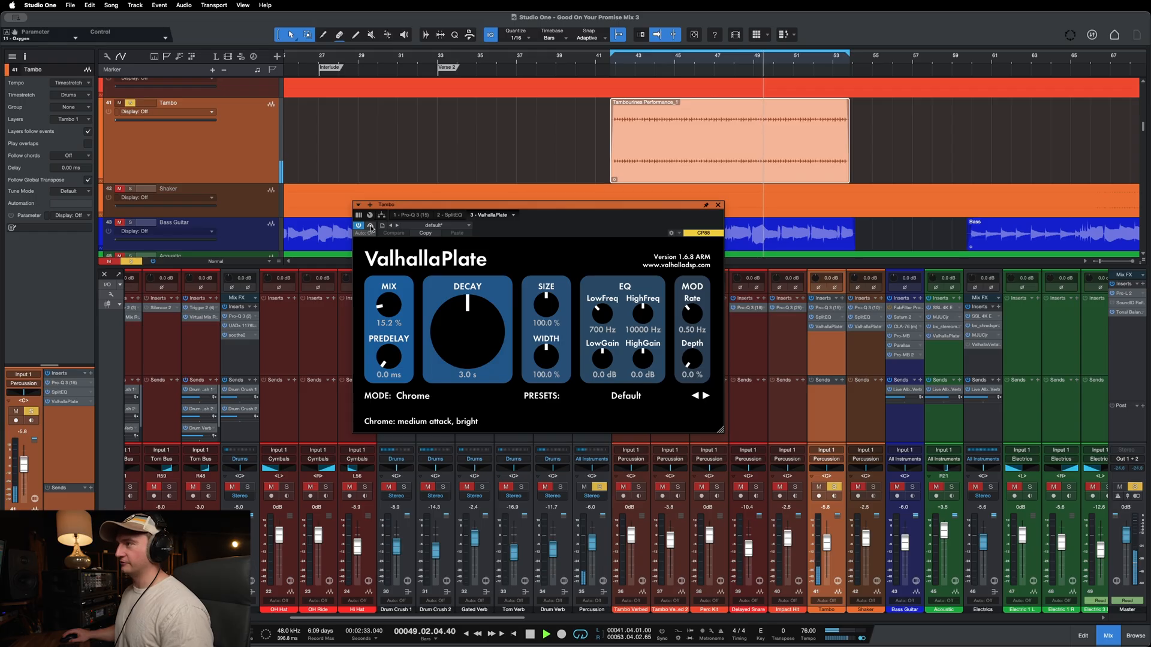
click(371, 227)
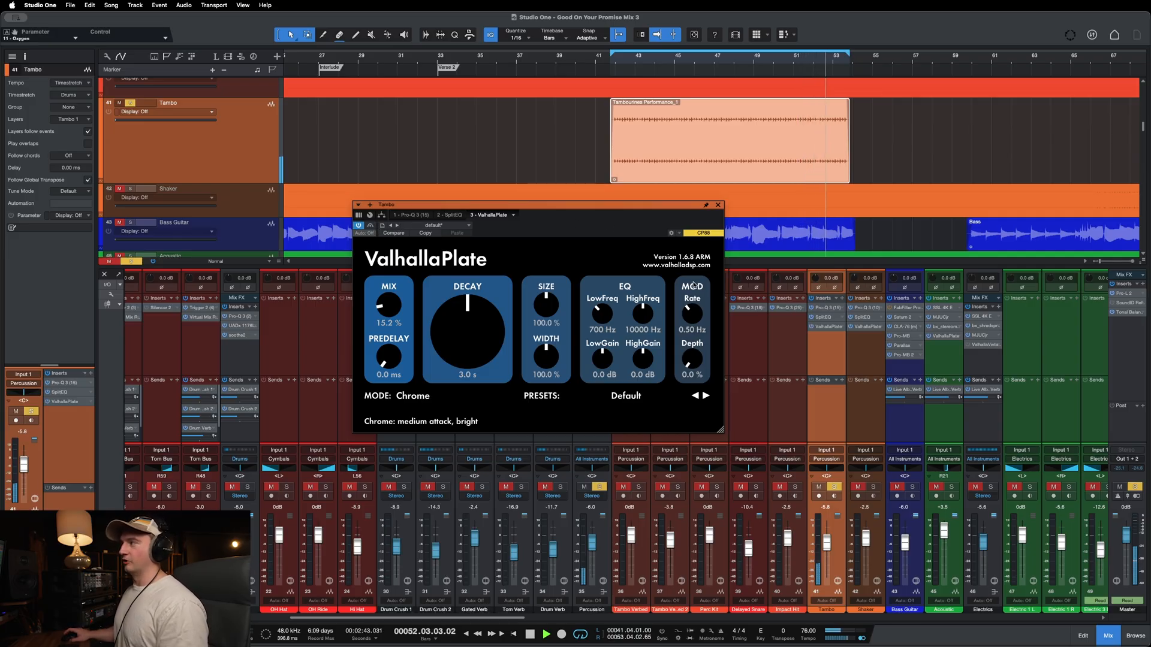
key(space)
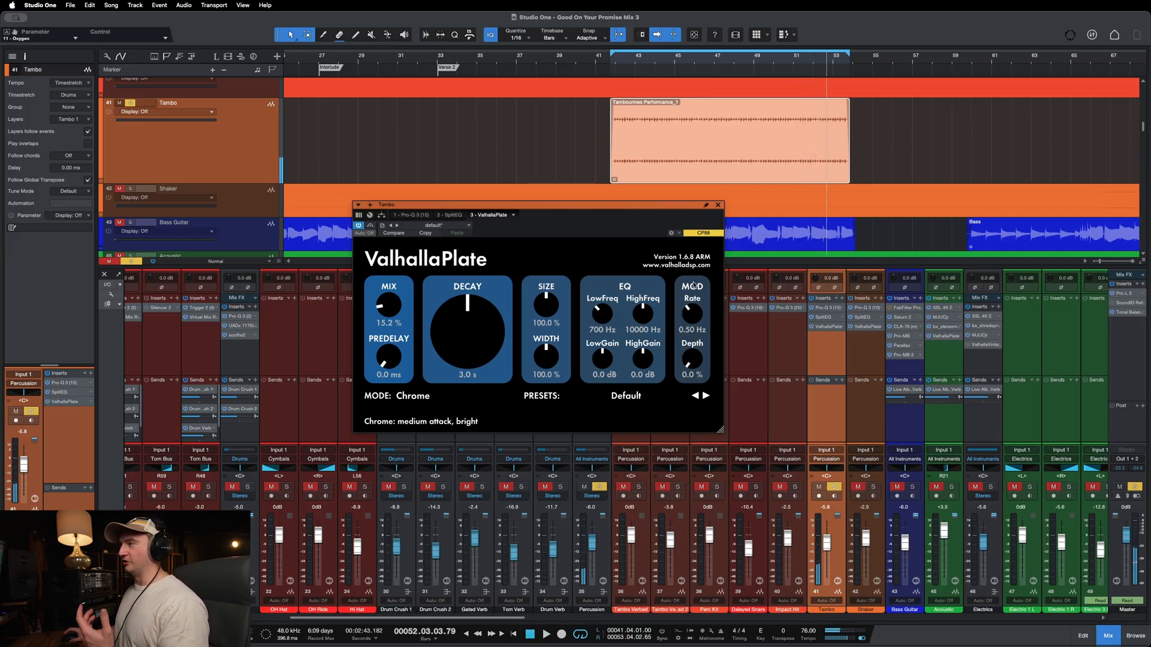
click(719, 207)
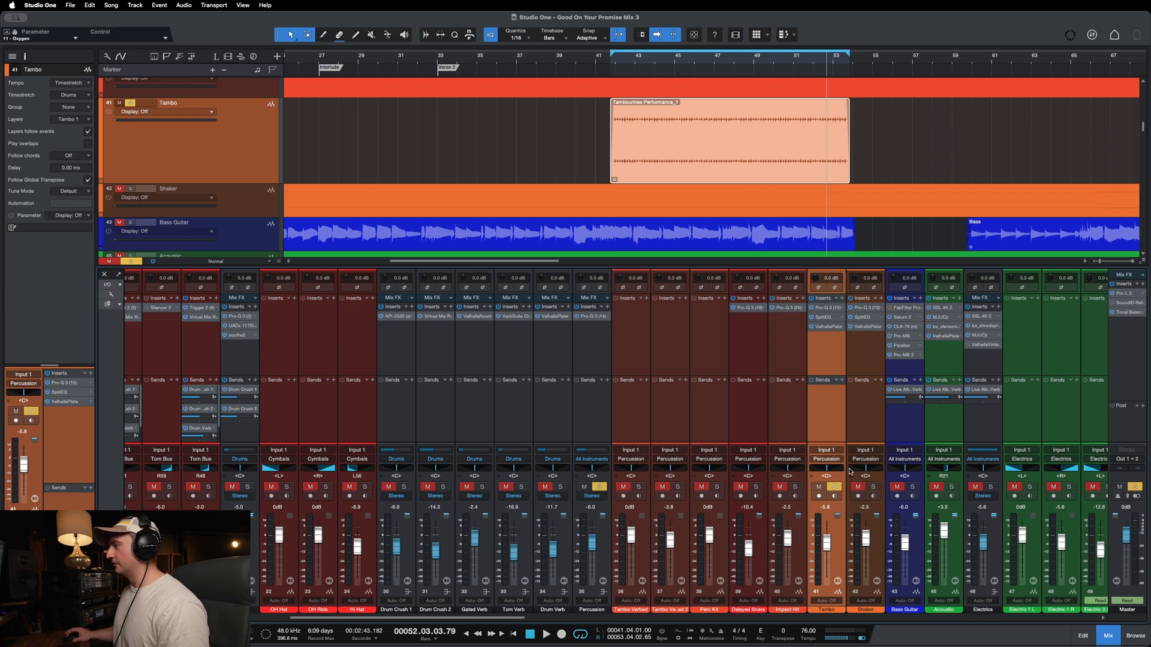
click(834, 487)
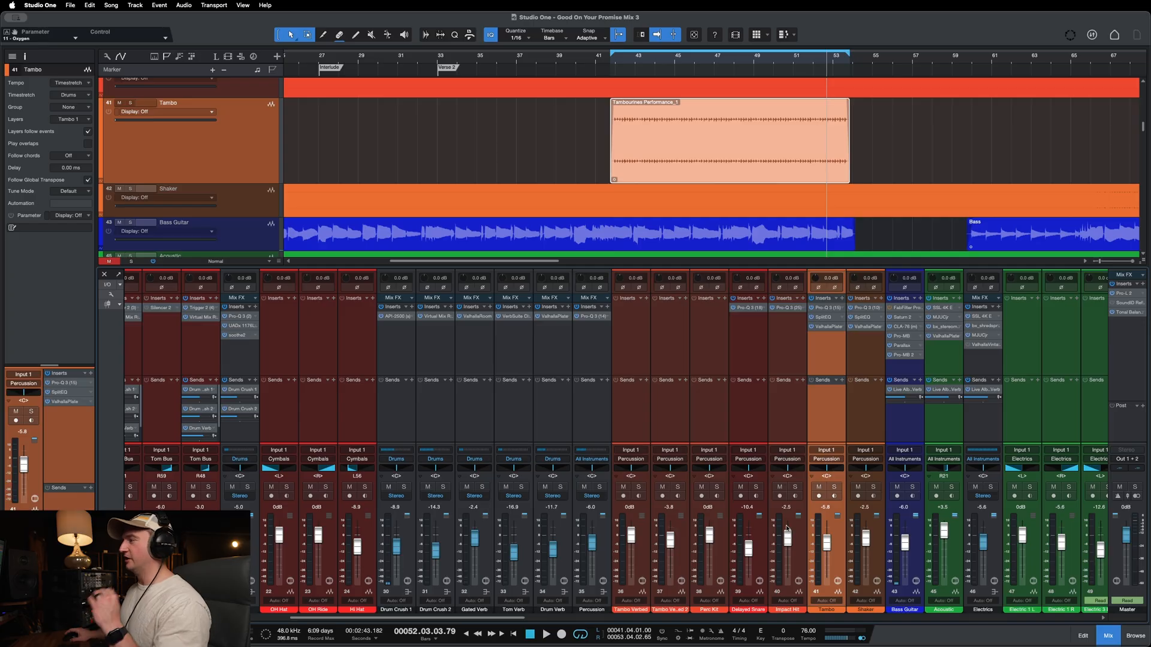
Step: Find the Snare Bus channel among the drum channels in the mixer and select it
scroll(505, 613, left, 3)
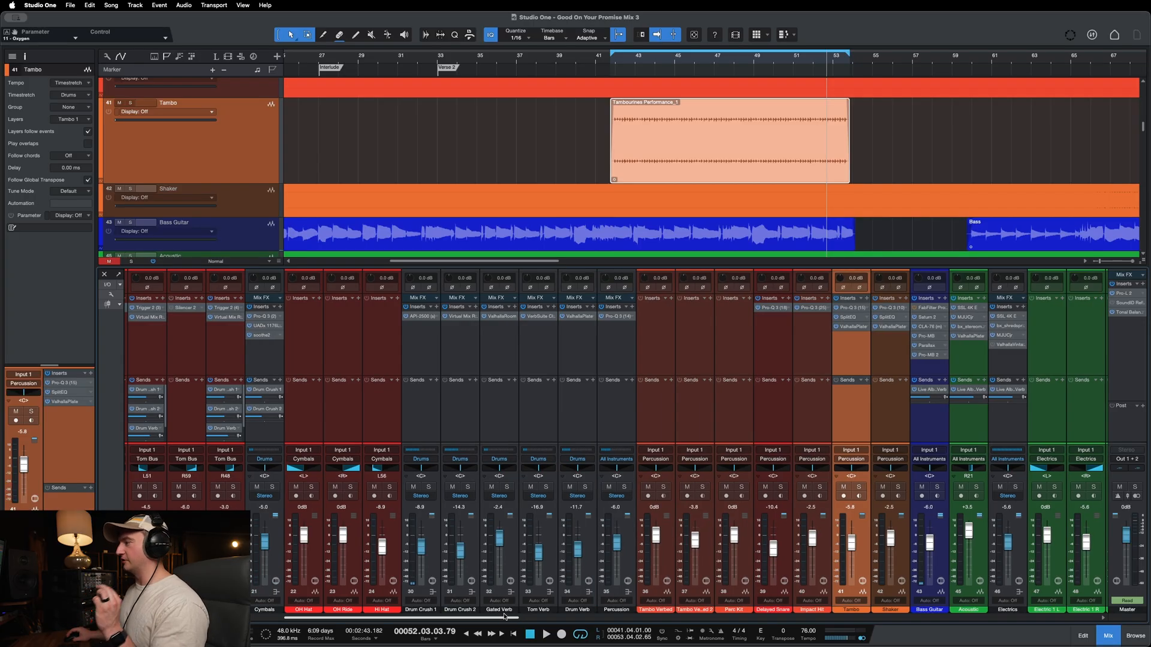
drag(499, 613, 501, 613)
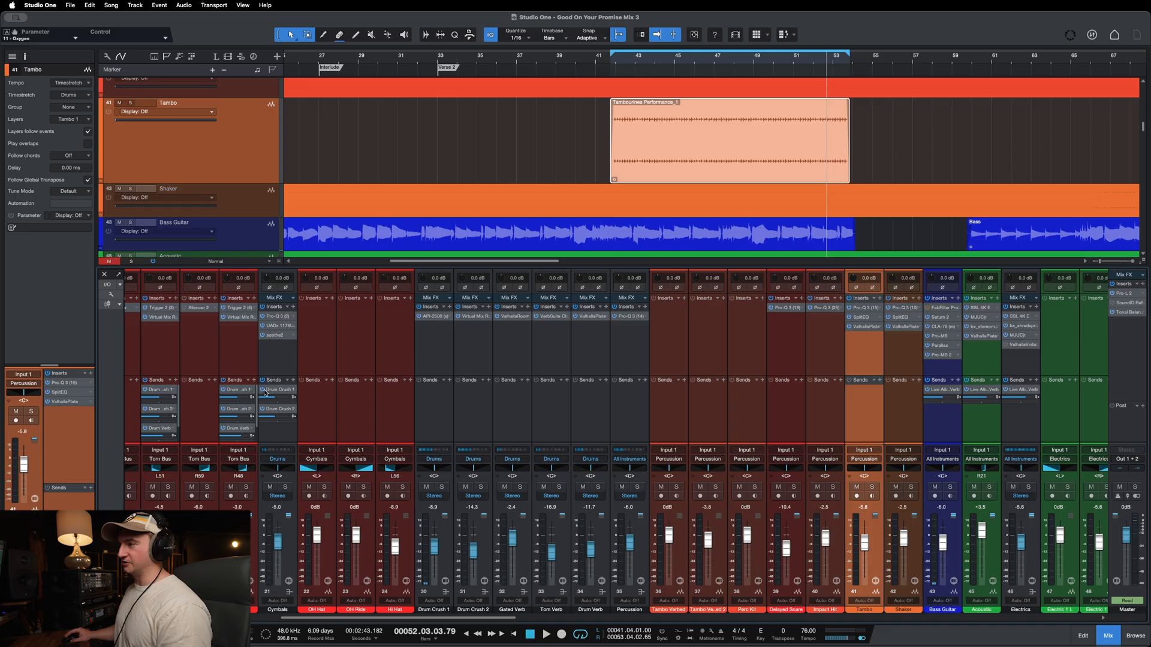
scroll(340, 619, left, 5)
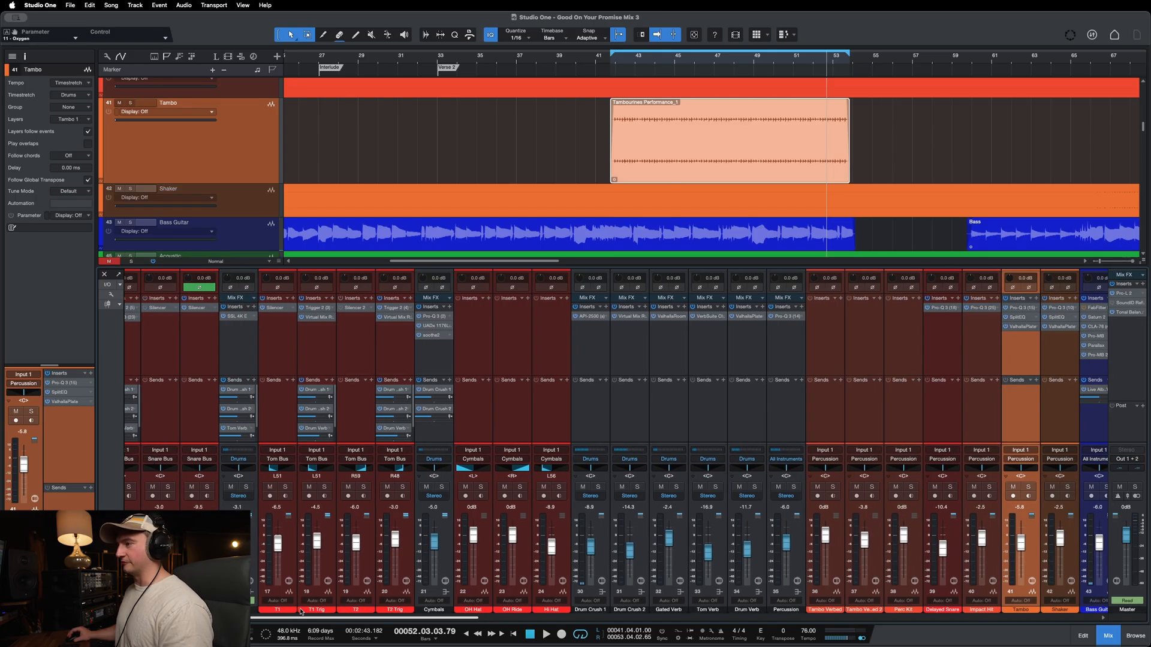
click(304, 343)
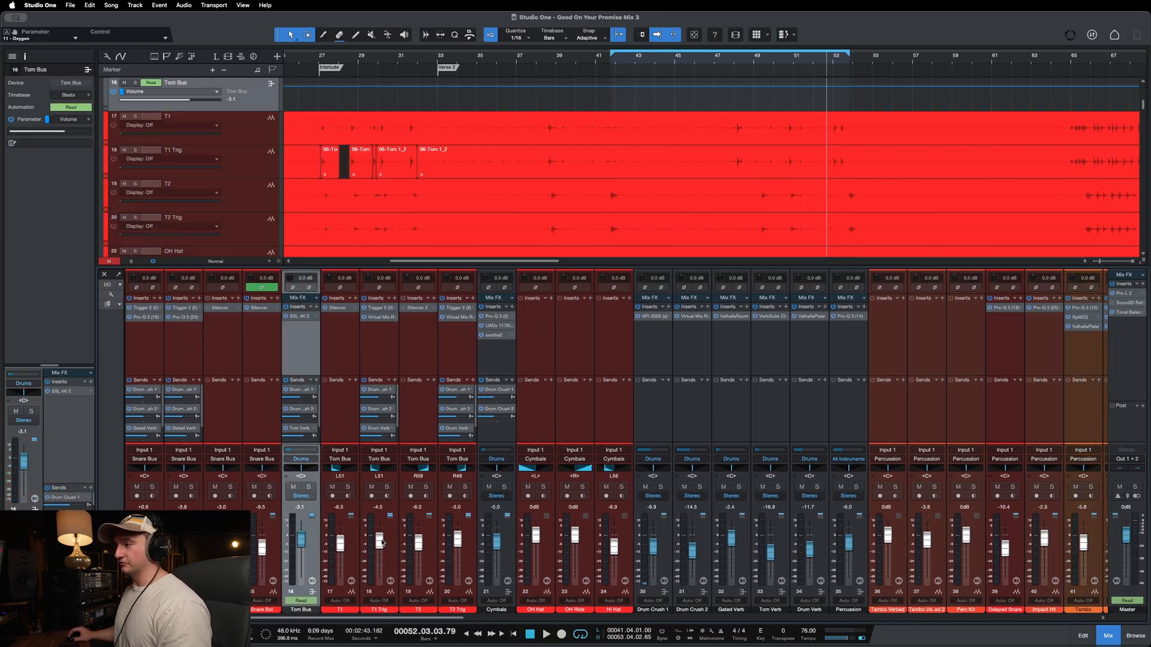
scroll(351, 613, left, 4)
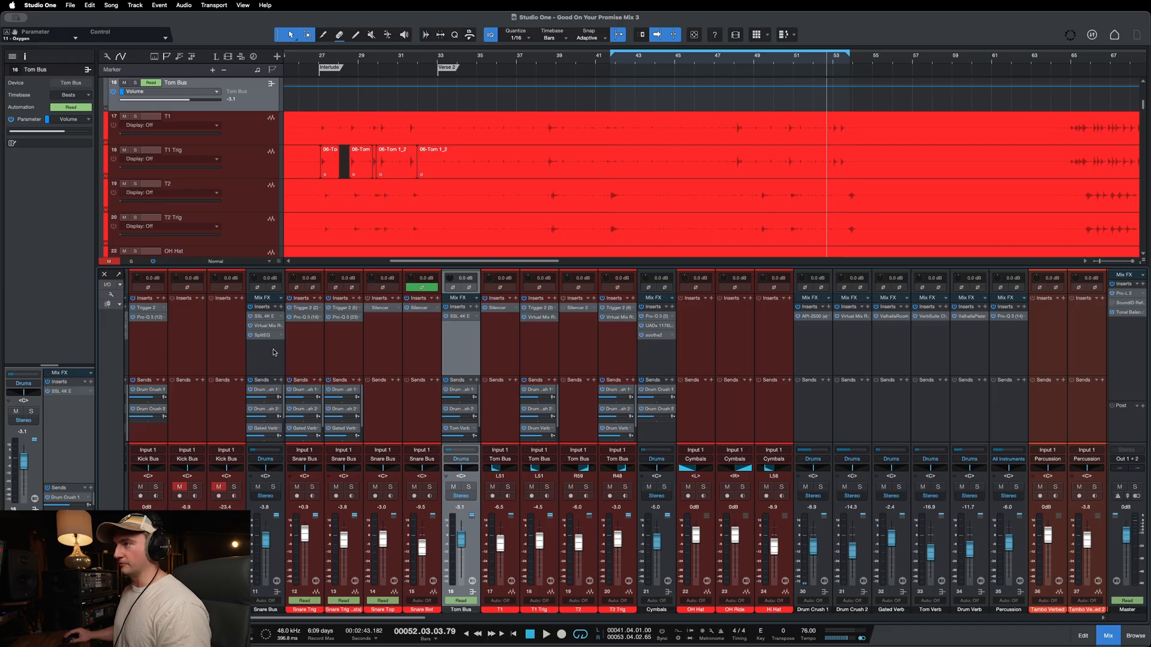
click(273, 352)
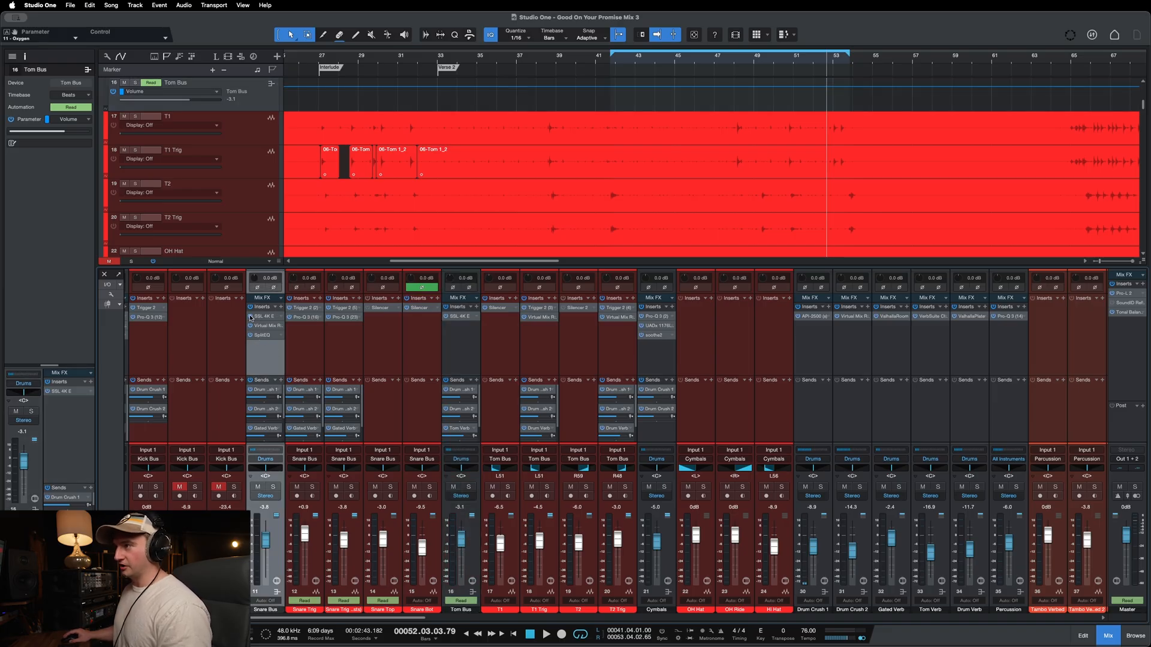
Step: Look through the individual snare channels feeding the bus, from Snare Trig to Snare Bot, and reselect the Snare Bus
click(317, 335)
click(346, 345)
click(395, 348)
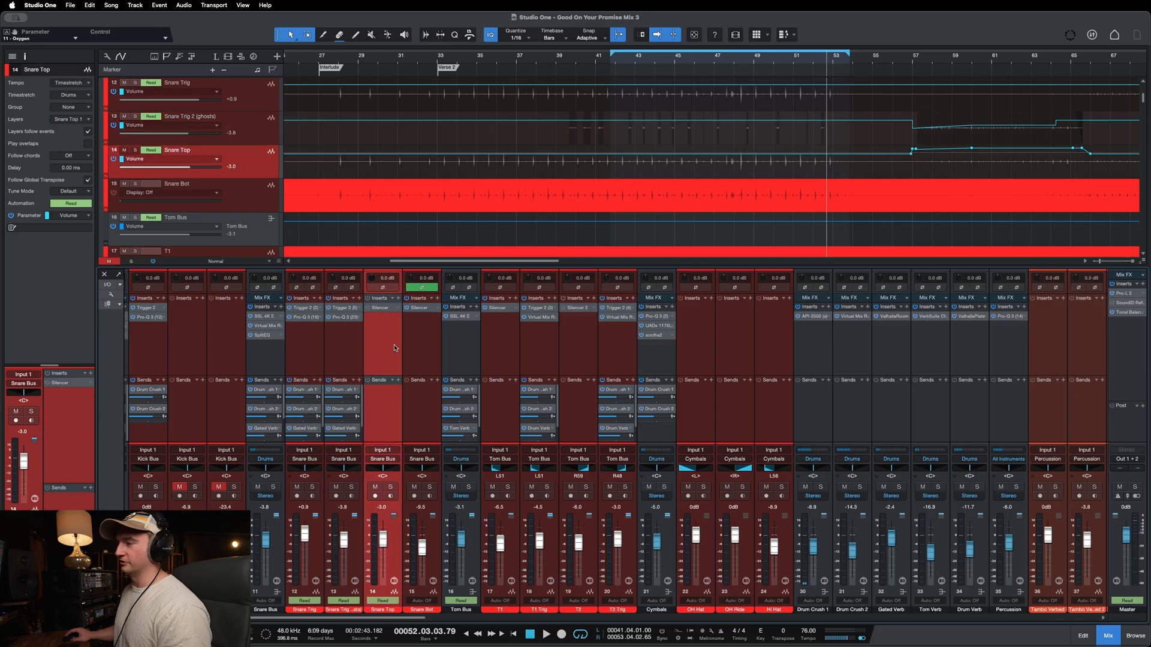
click(312, 356)
click(386, 343)
click(333, 350)
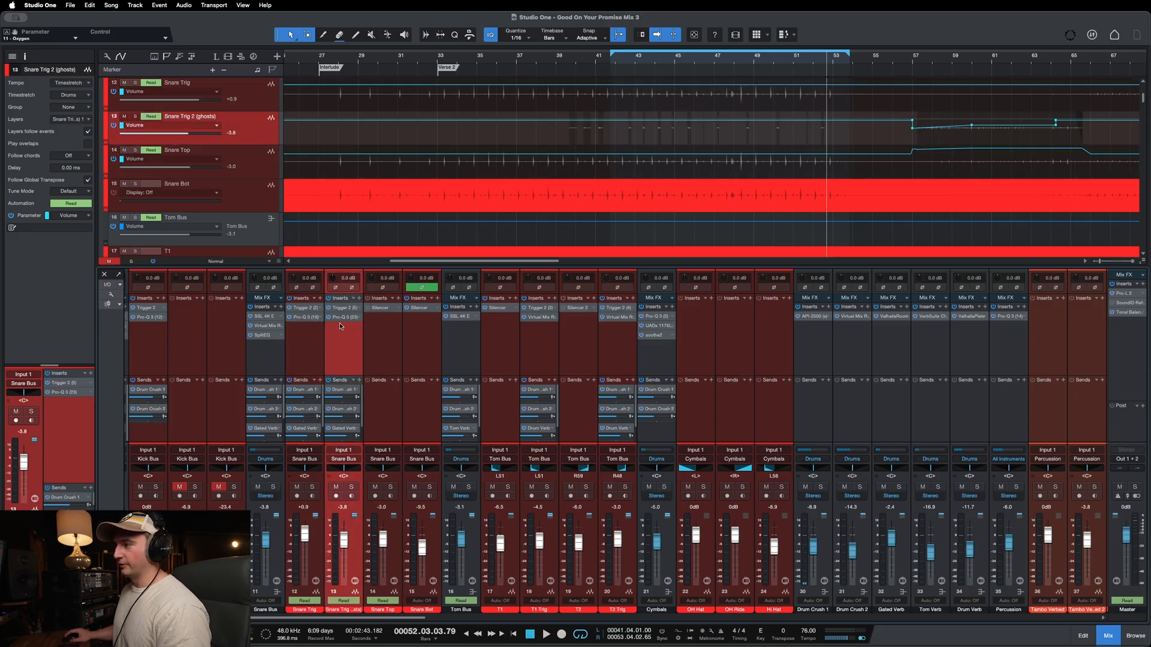
click(392, 345)
click(405, 443)
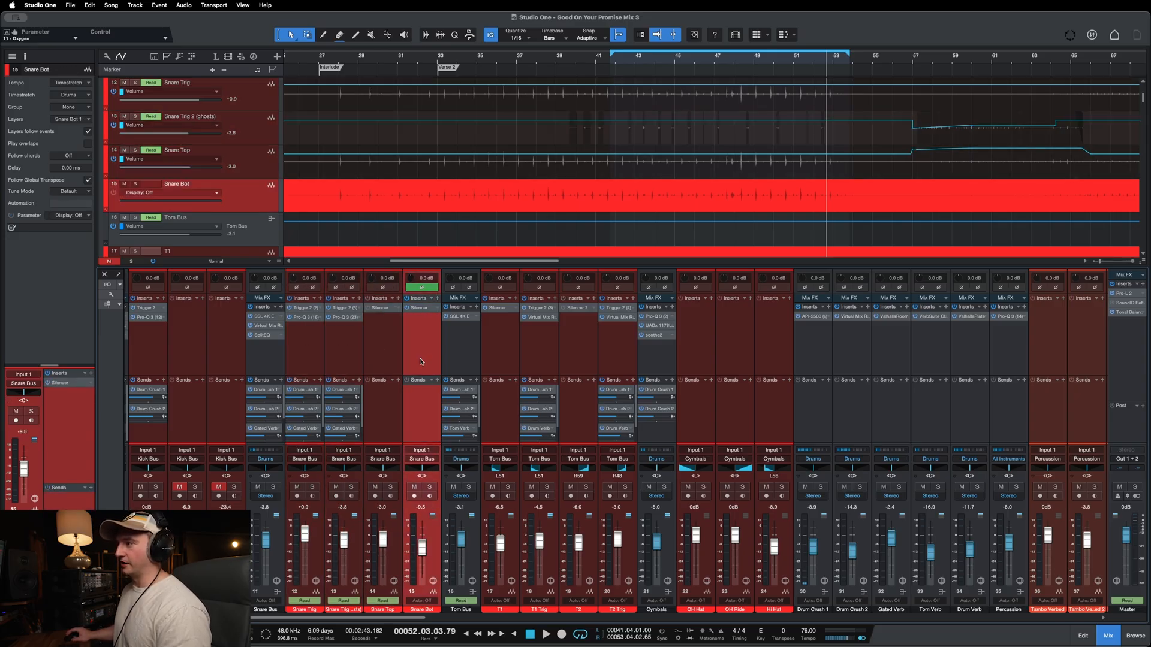
click(274, 364)
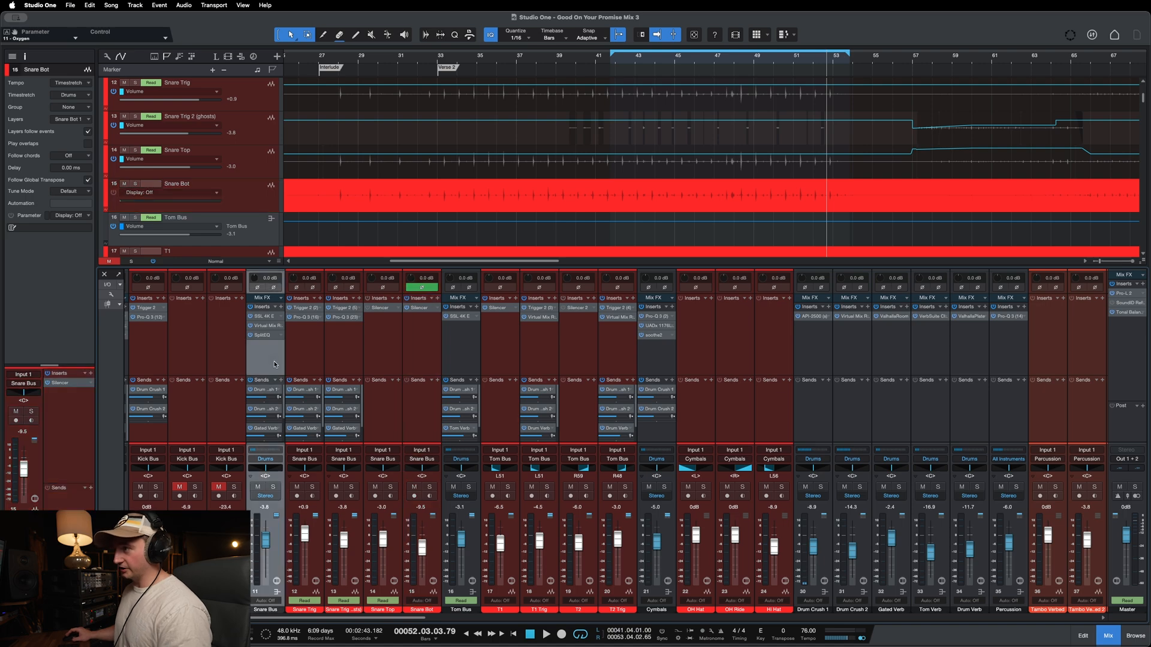
Step: Inspect the SSL 4K E and Virtual Mix Rack settings on the Snare Bus, closing each plugin after viewing
click(262, 318)
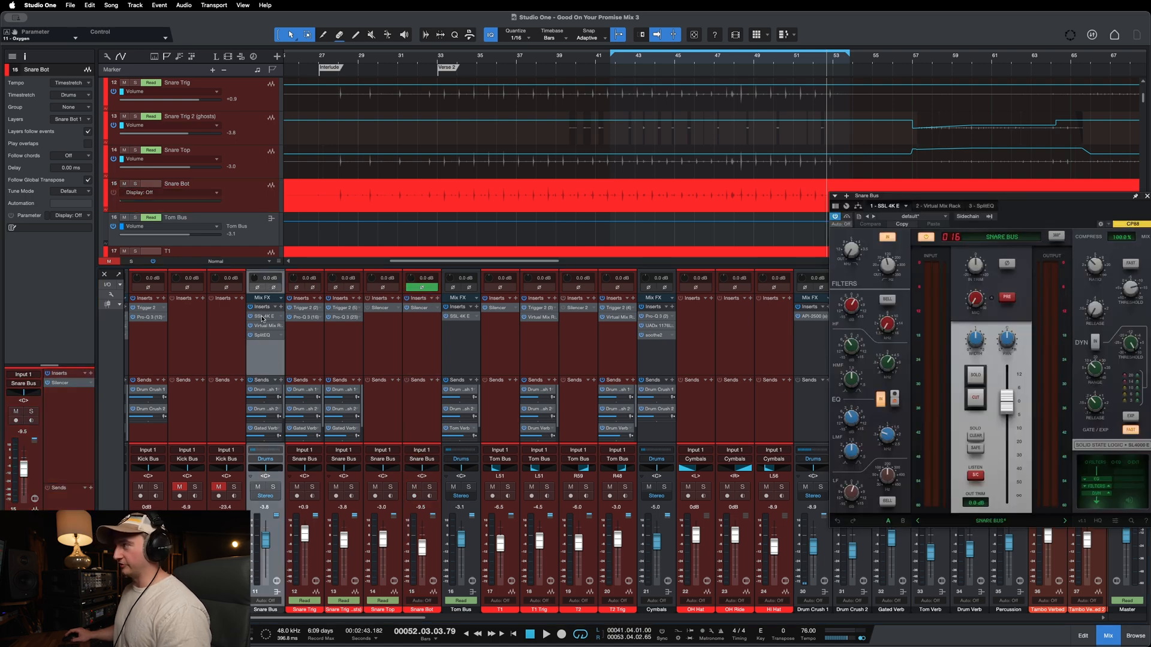
drag(909, 197, 690, 211)
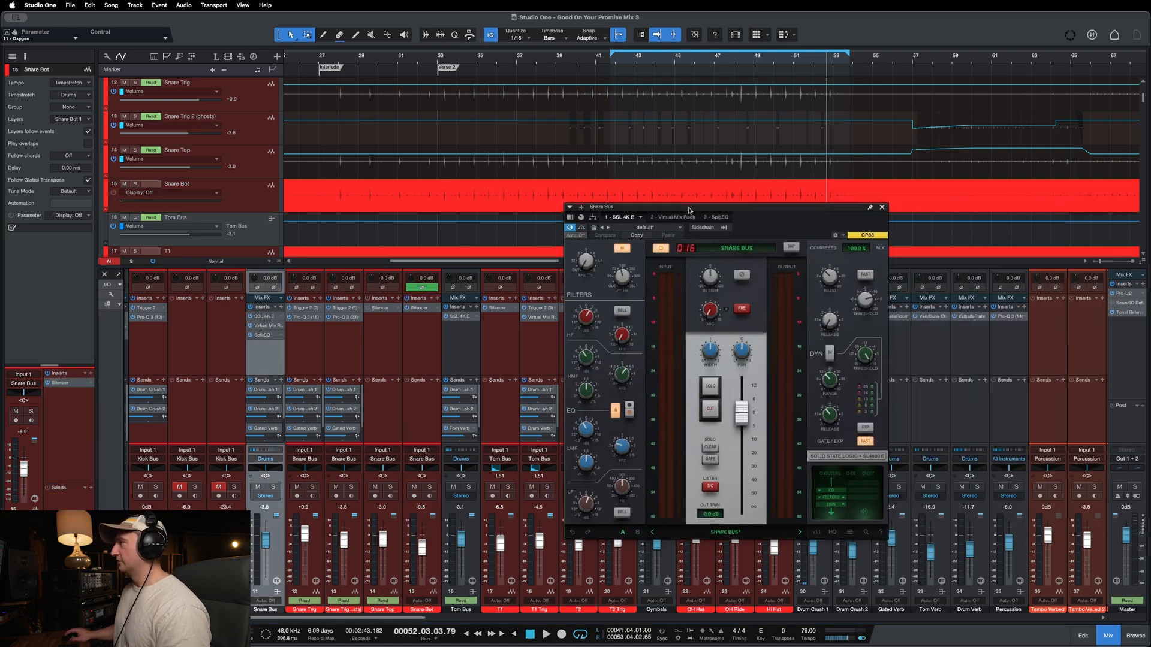
click(882, 208)
click(268, 326)
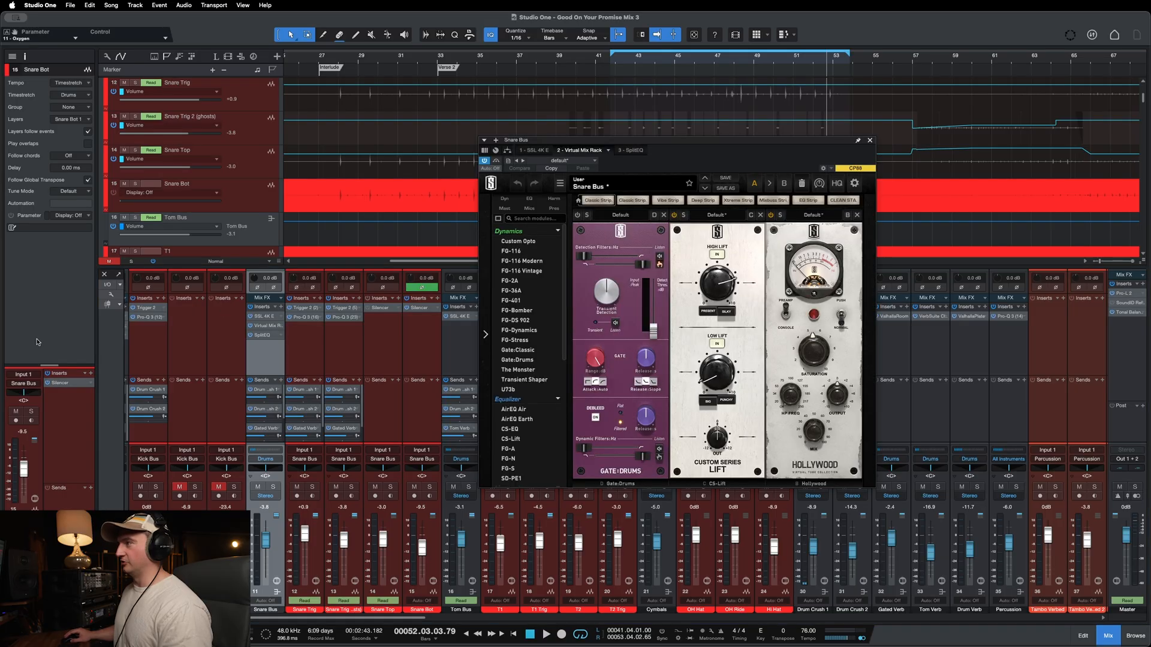
click(870, 141)
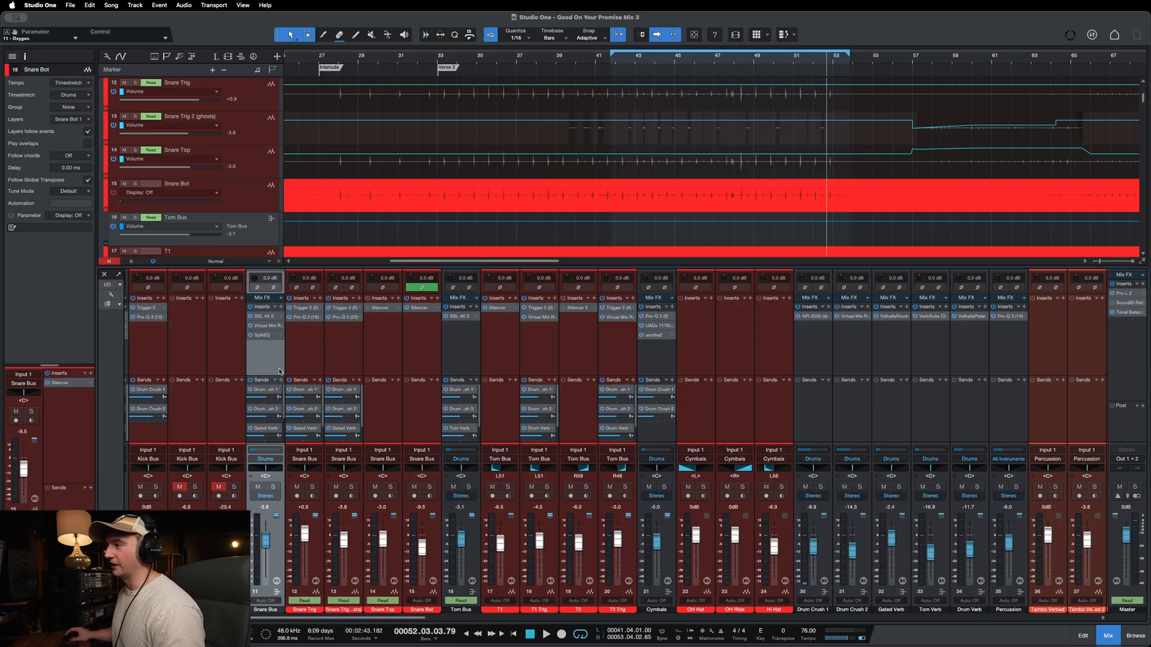
Step: Open SplitEQ on the Snare Bus and place its window below the snare tracks to examine the high-frequency transient boost
click(263, 335)
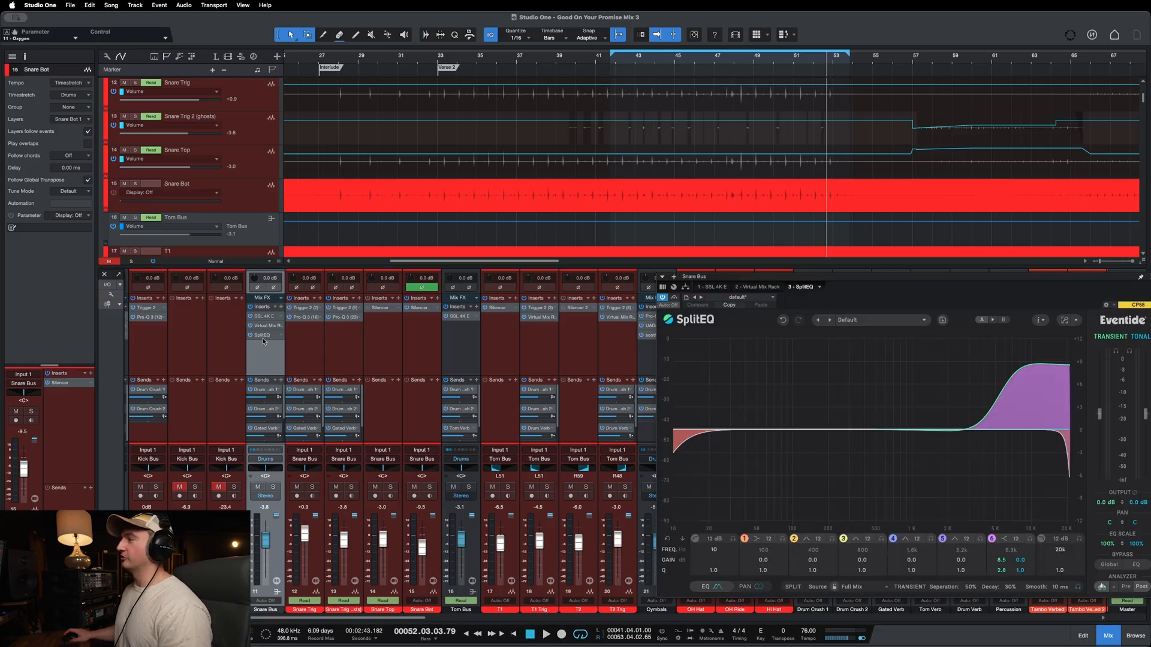
drag(839, 282, 553, 165)
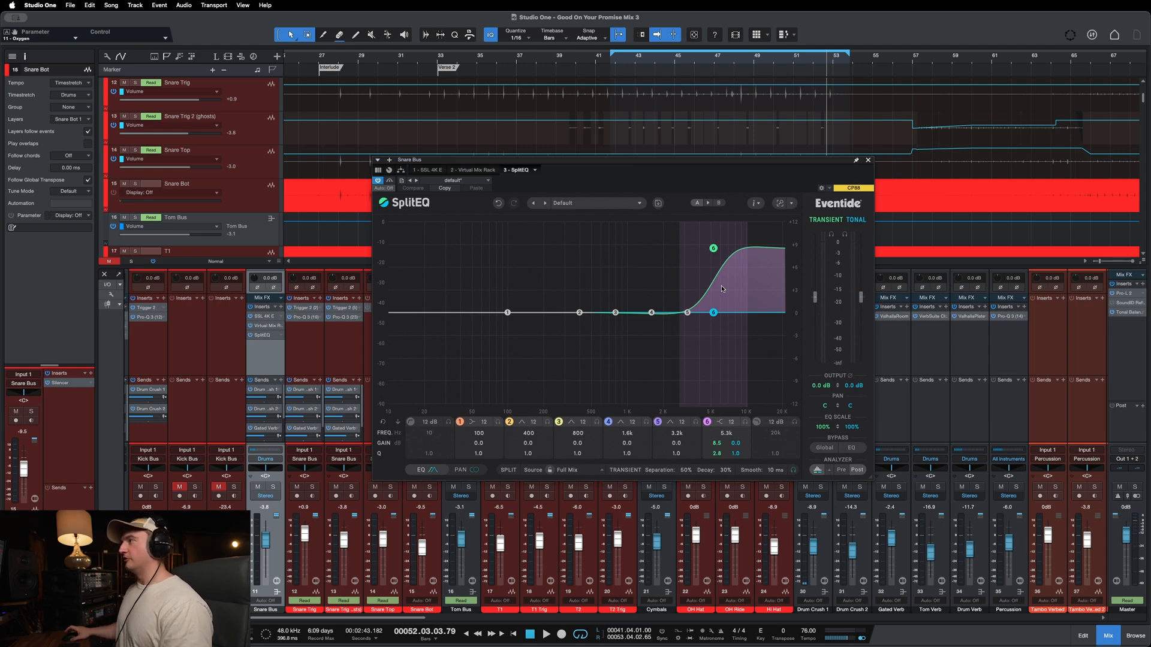
drag(776, 161, 774, 189)
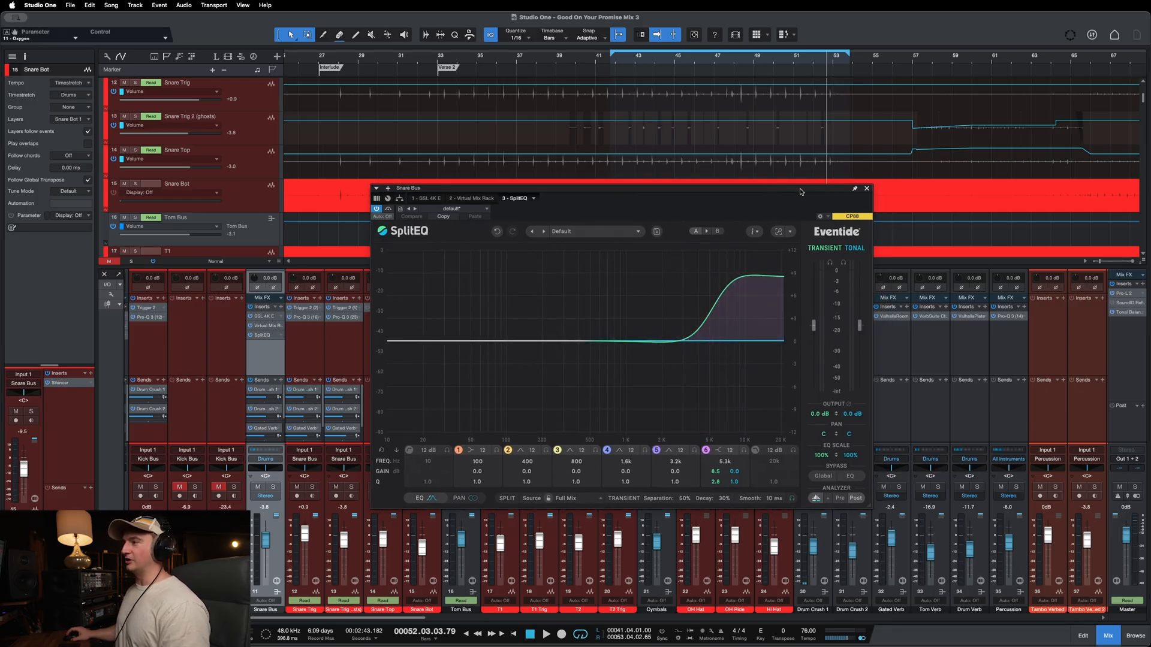
Step: Solo the Snare Bus and compare SplitEQ bypassed and active, playing from the start of the loop range
key(s)
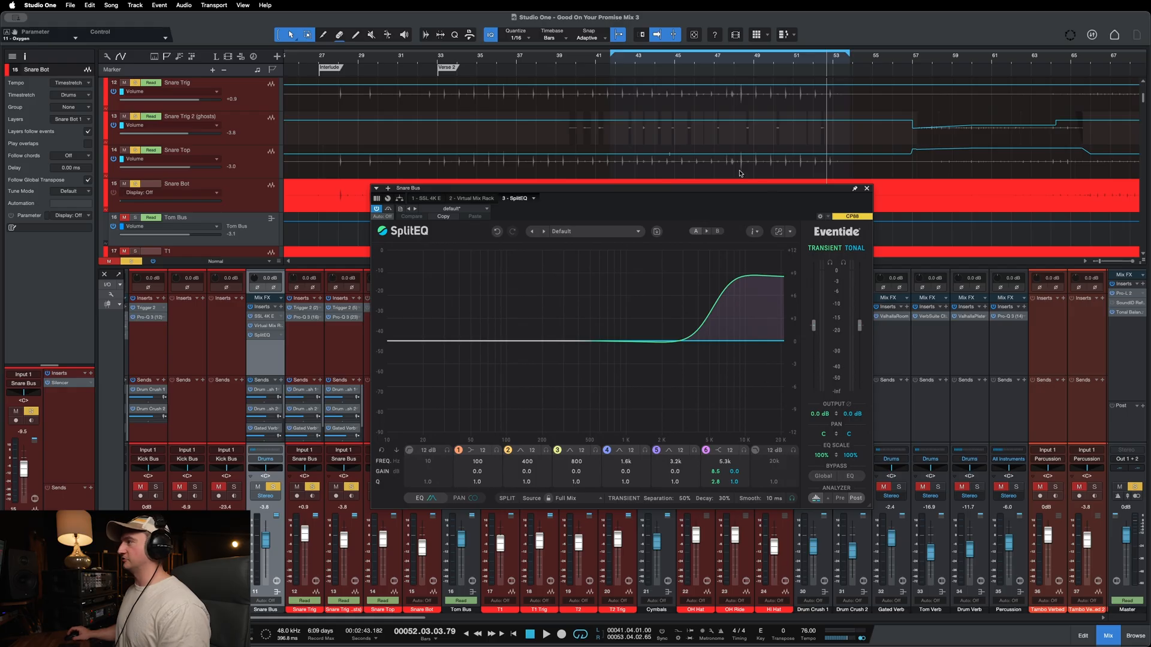
click(388, 209)
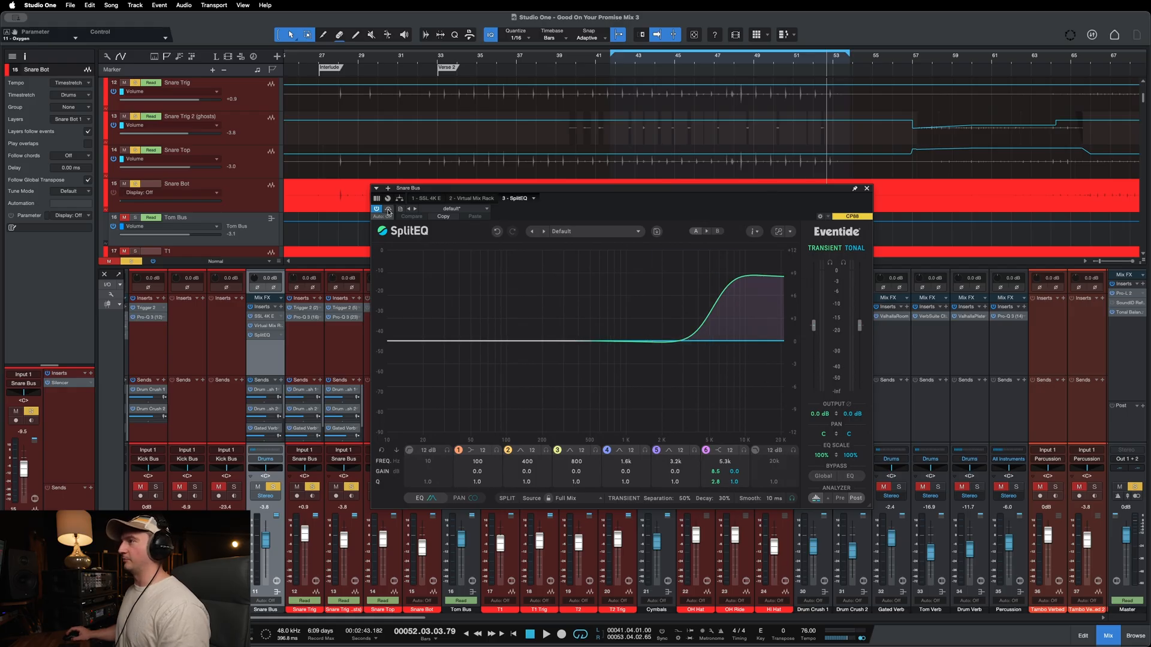
click(614, 61)
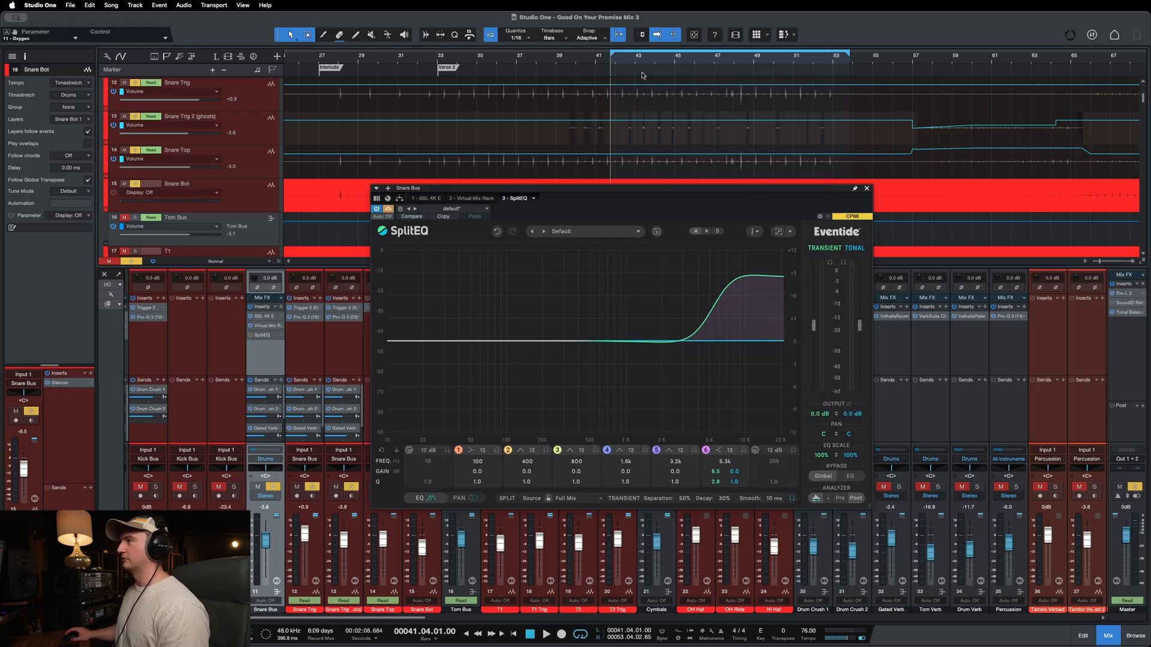
key(space)
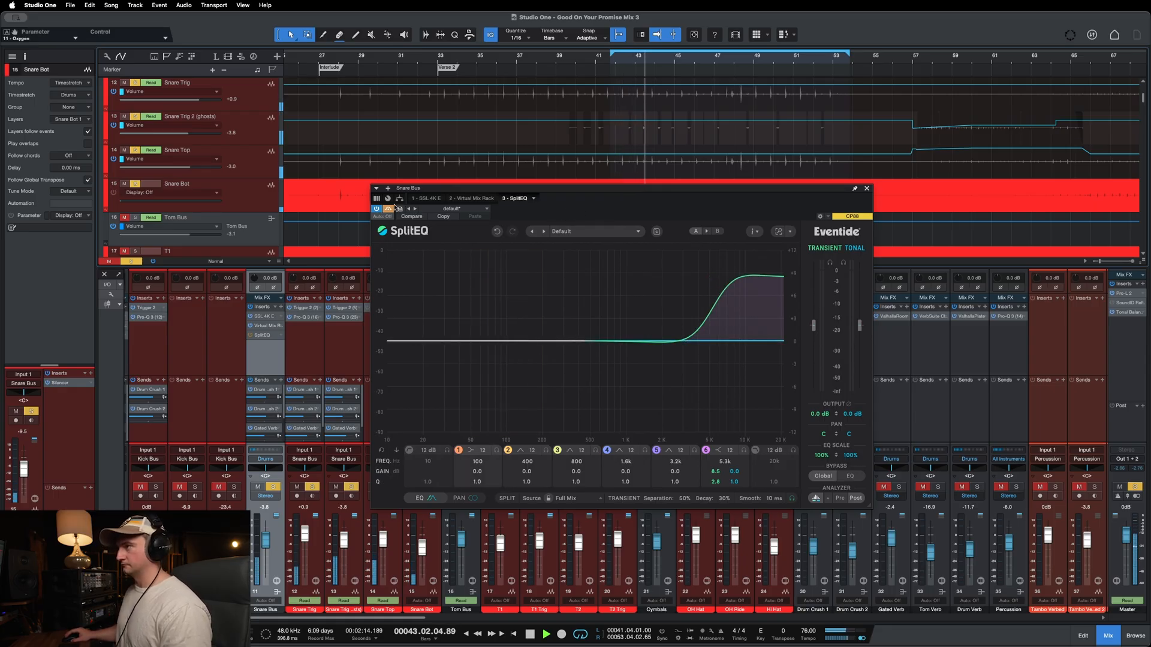
key(space)
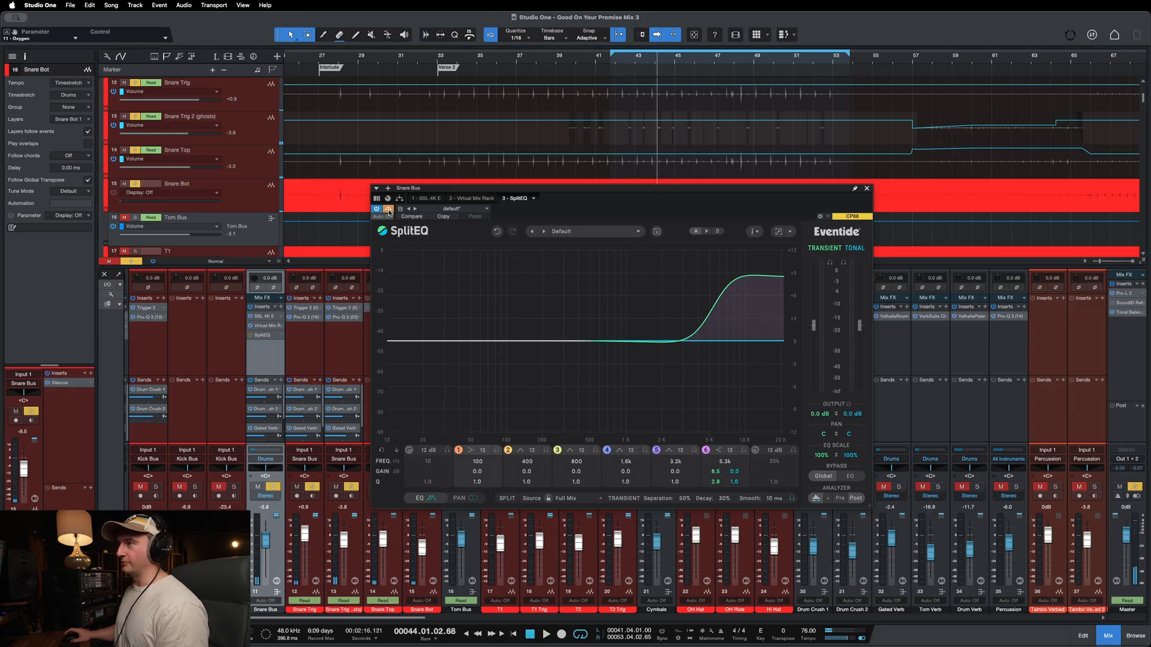
drag(593, 193, 597, 193)
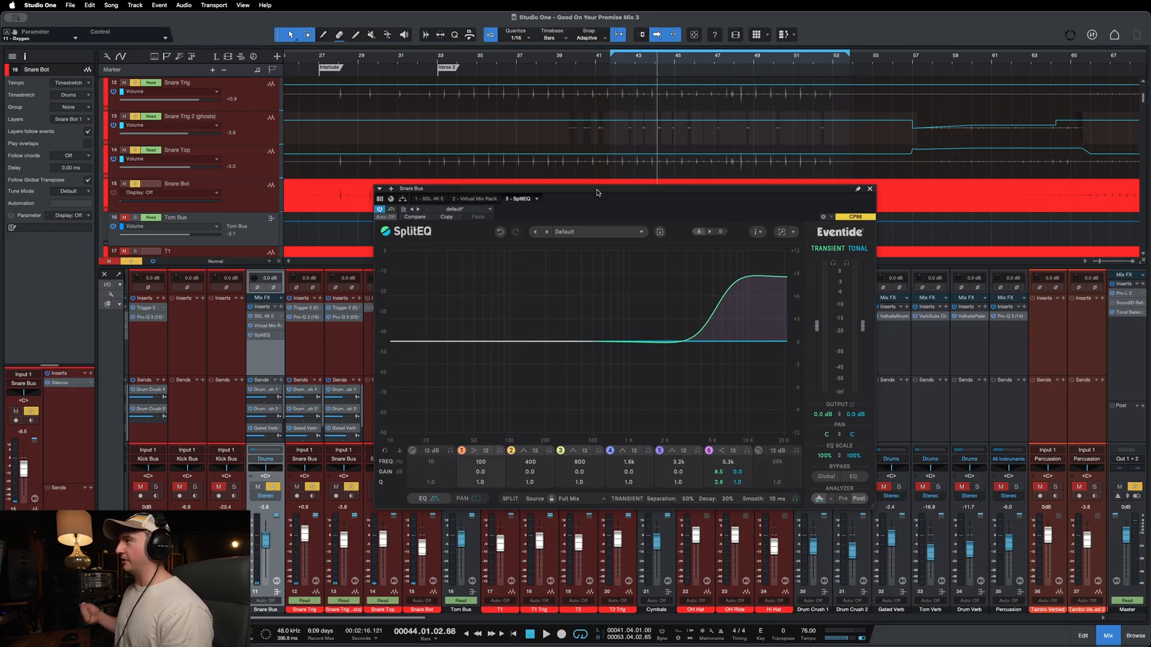
key(space)
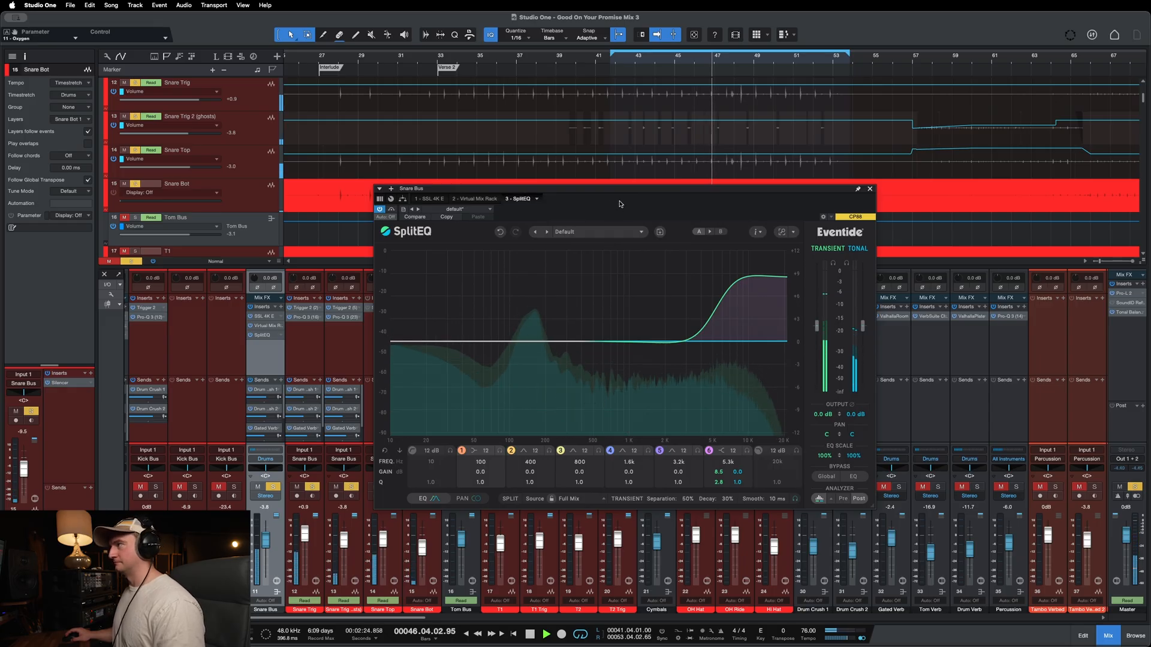
key(space)
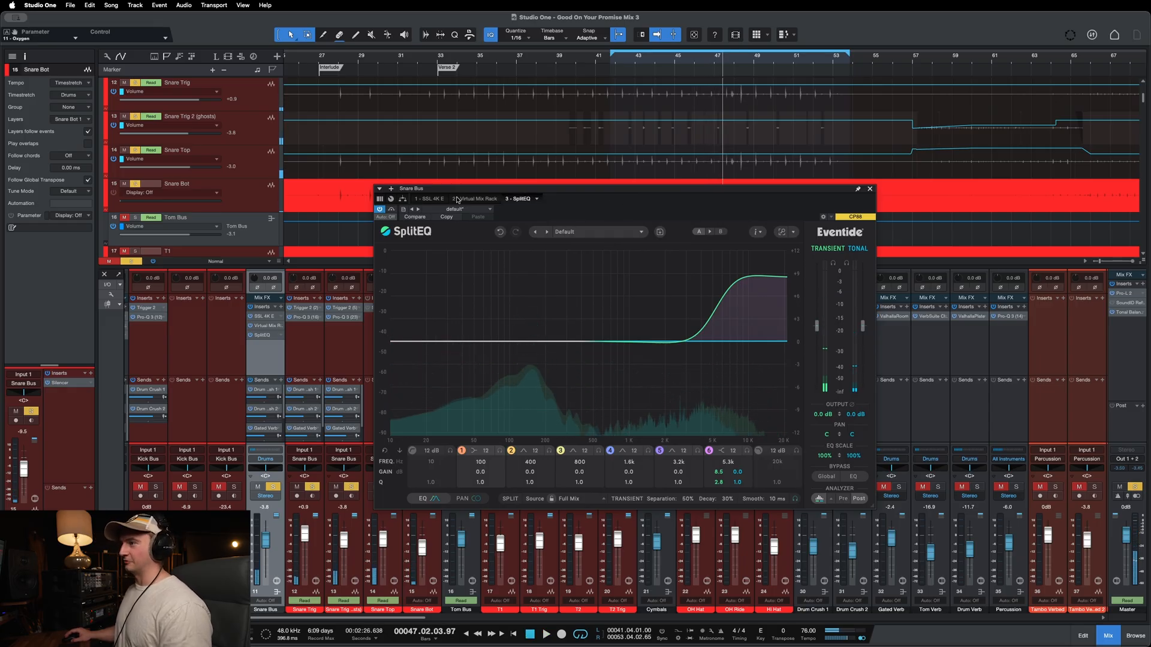
Step: Unsolo the Snare Bus and compare SplitEQ bypassed and active in the full mix from the loop start, stopping playback at the end
click(273, 486)
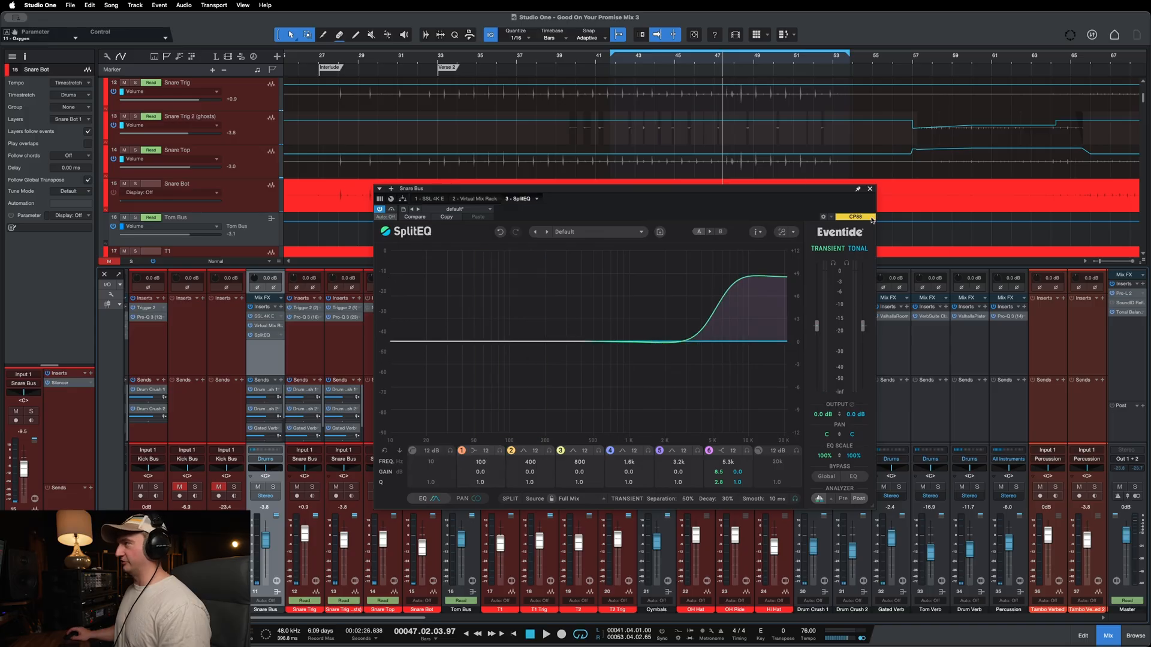
click(391, 210)
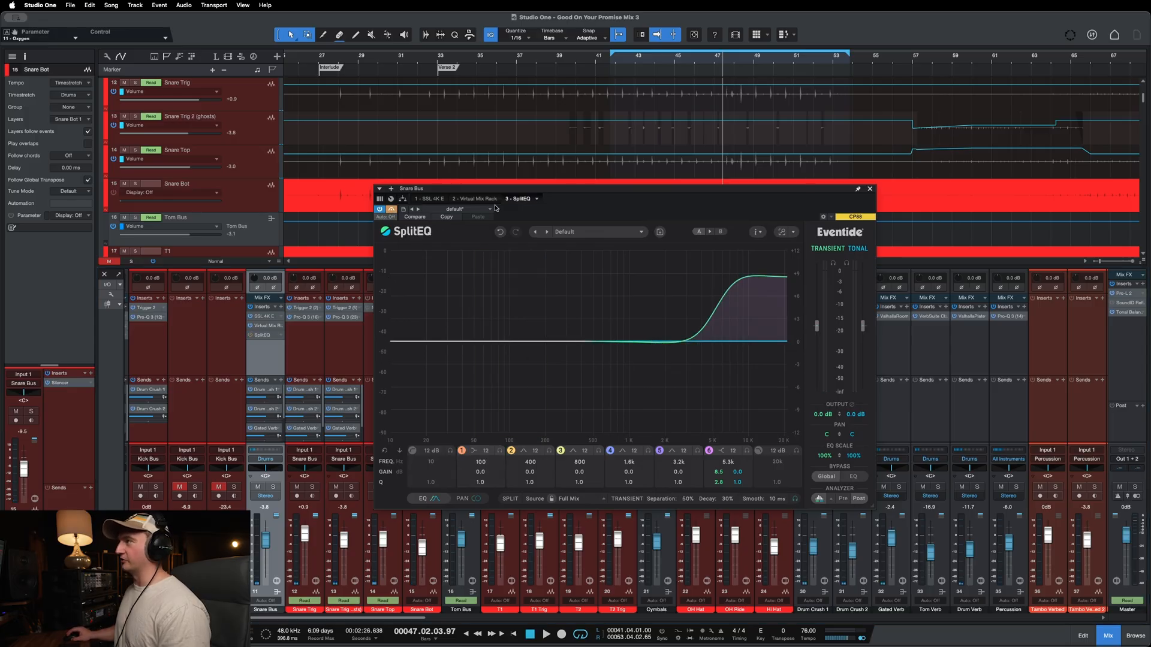
click(613, 59)
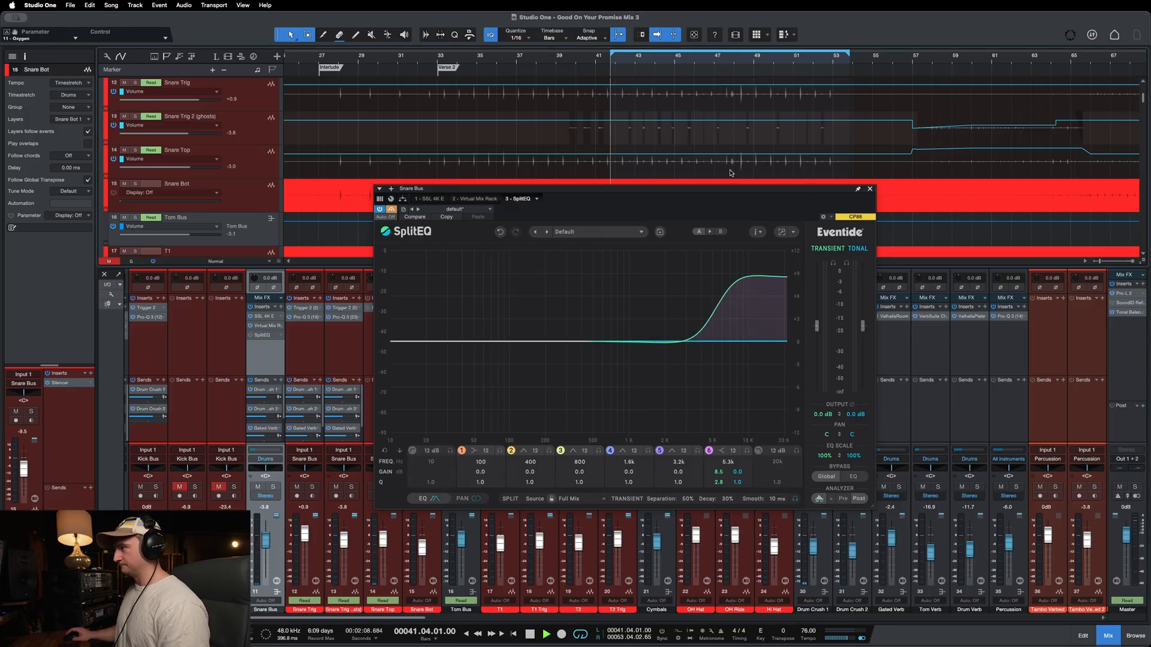
key(space)
drag(664, 194, 667, 197)
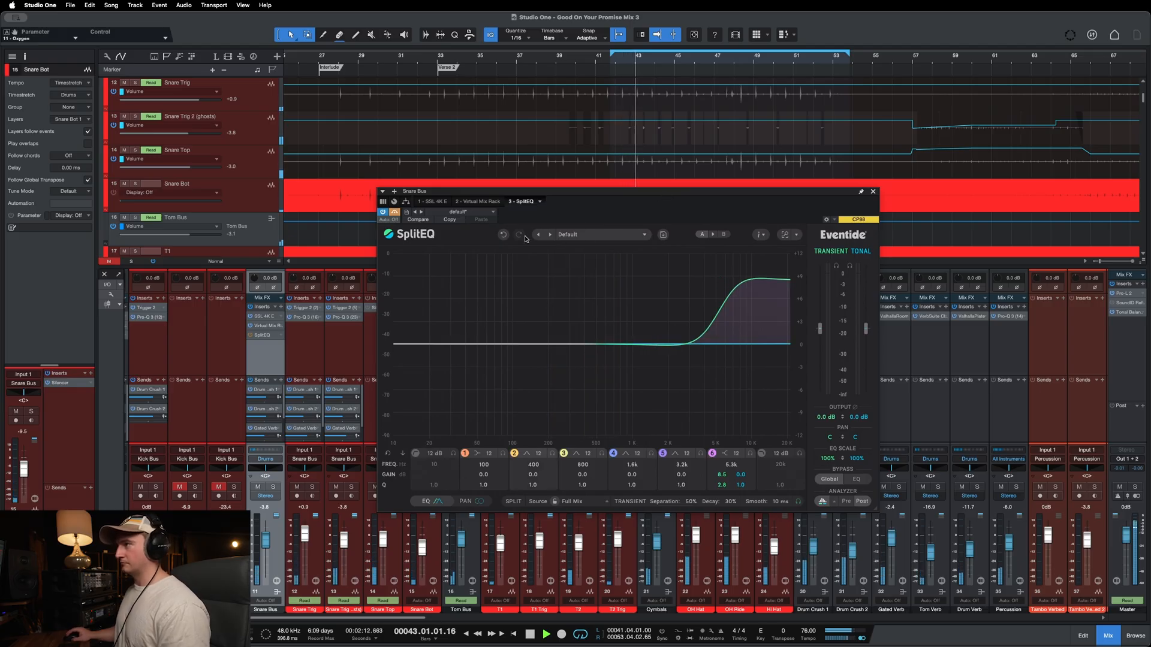
click(395, 213)
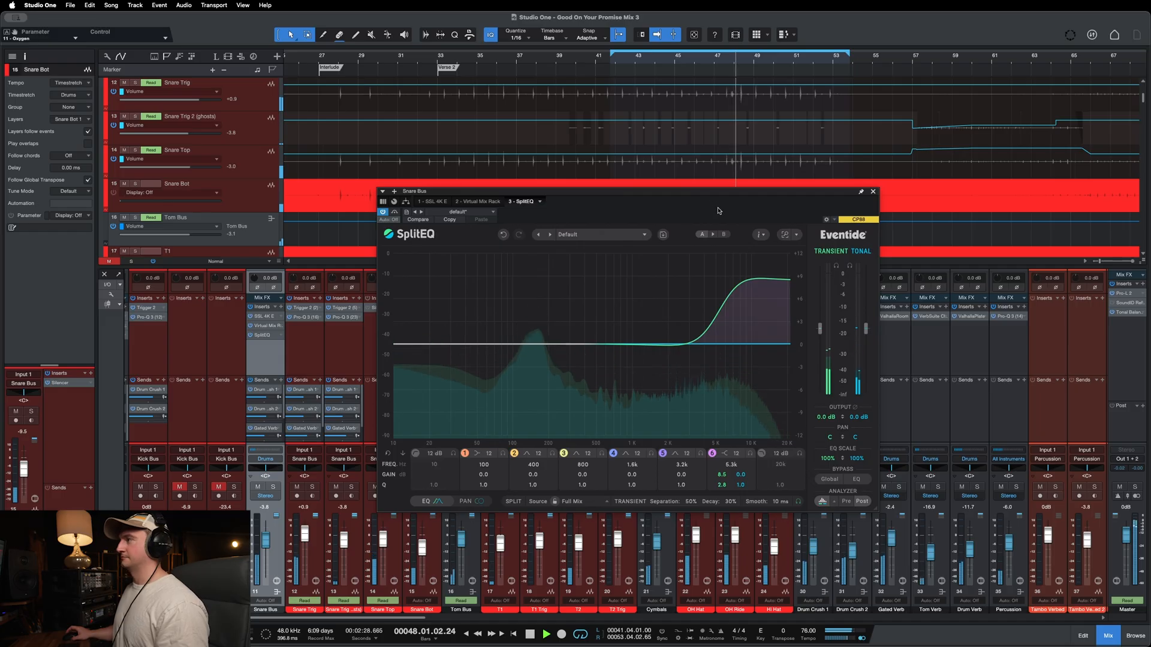
key(space)
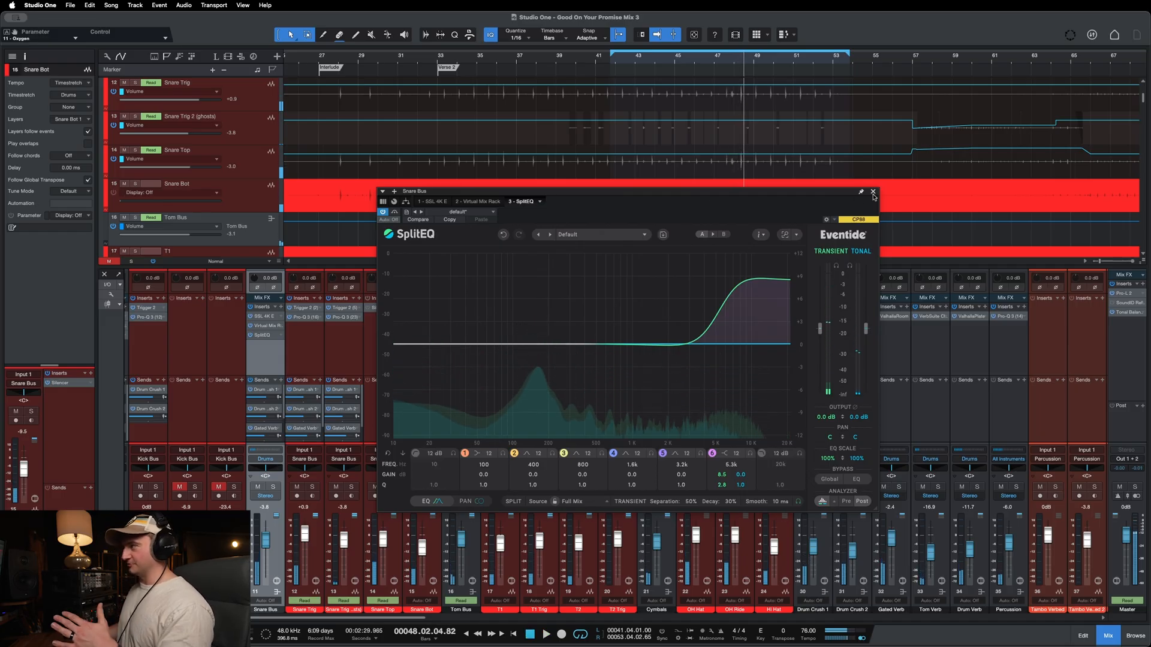